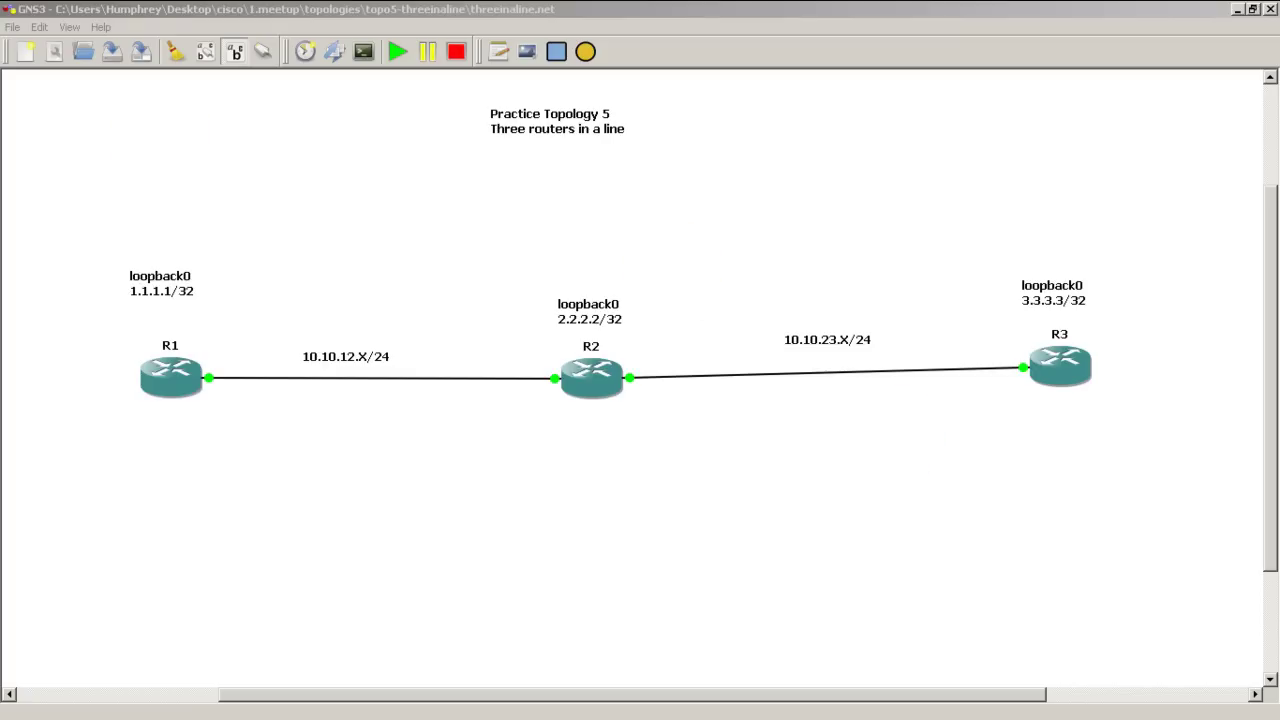
Step: Review the OSPF Basics notes, then go back to the topology window
drag(1279, 170, 1190, 142)
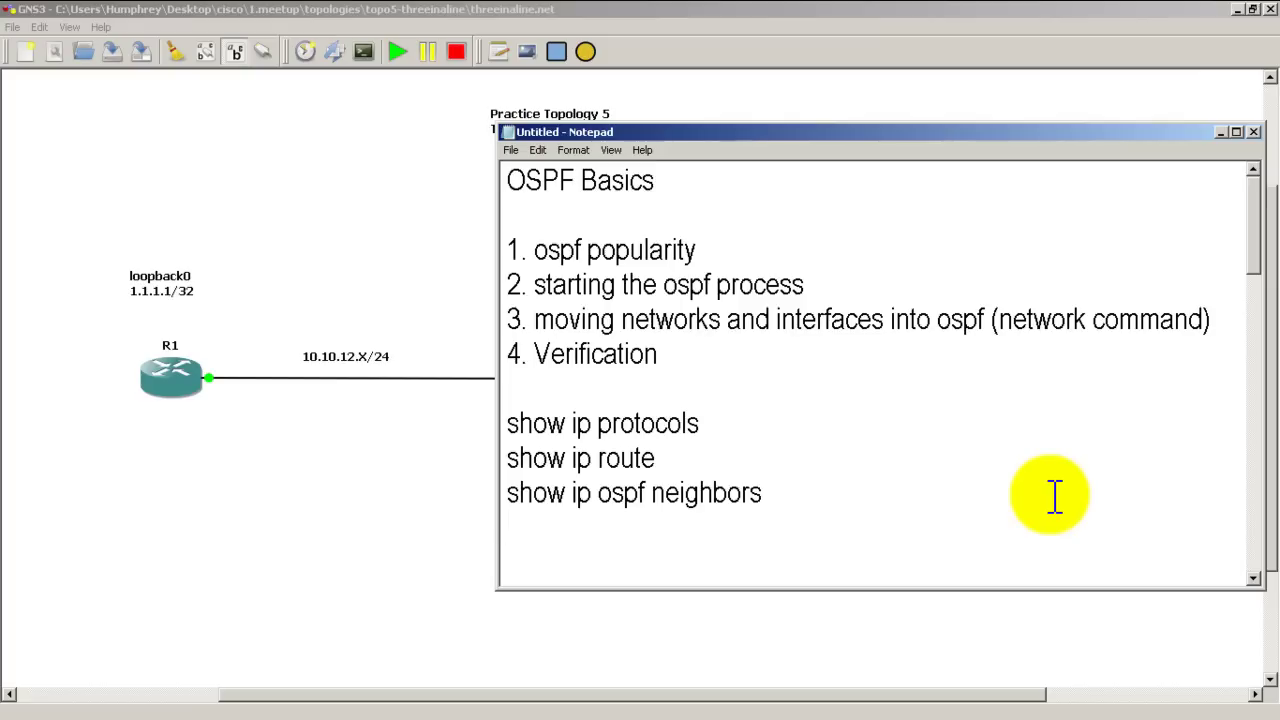
key(alt+Tab)
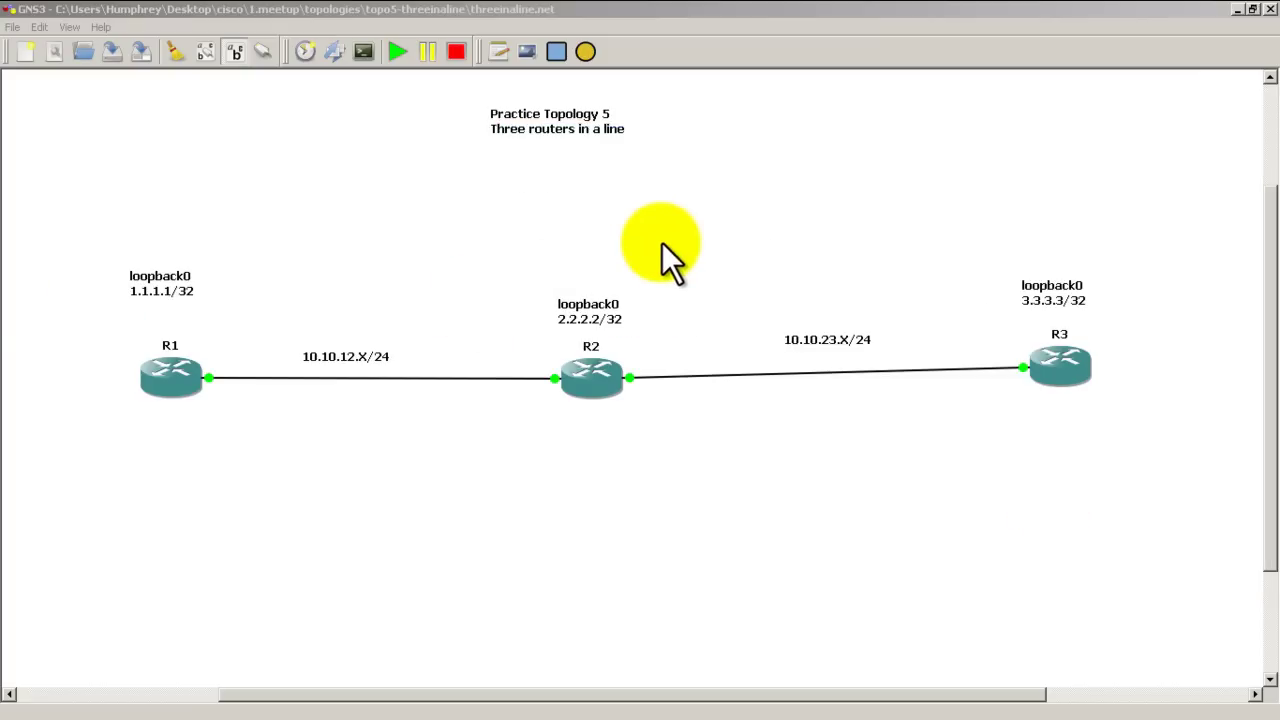
click(675, 221)
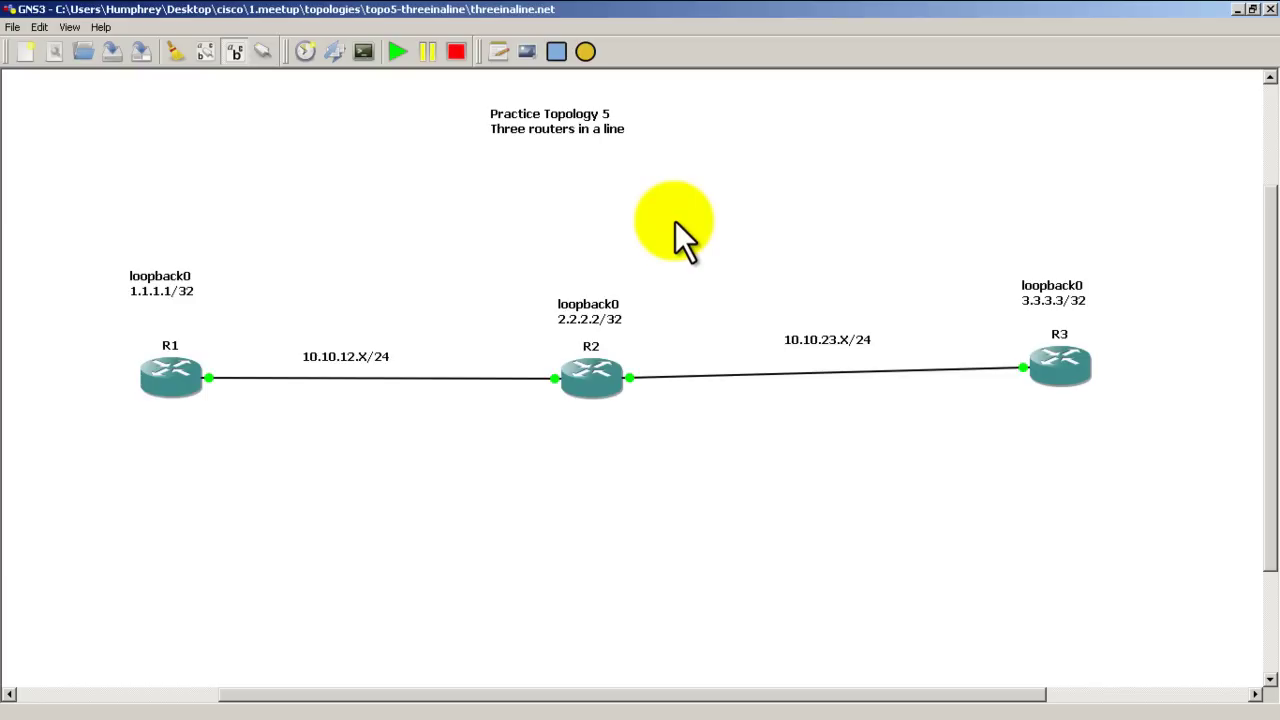
mouse_move(171, 700)
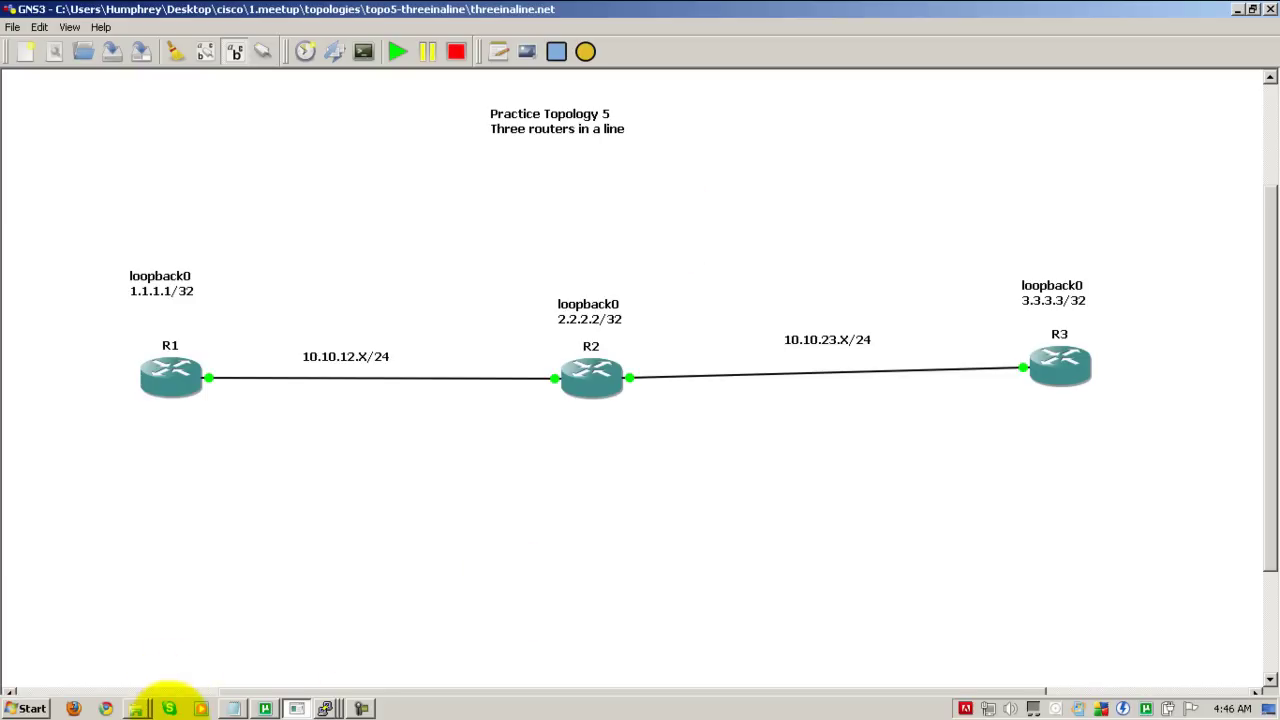
click(73, 708)
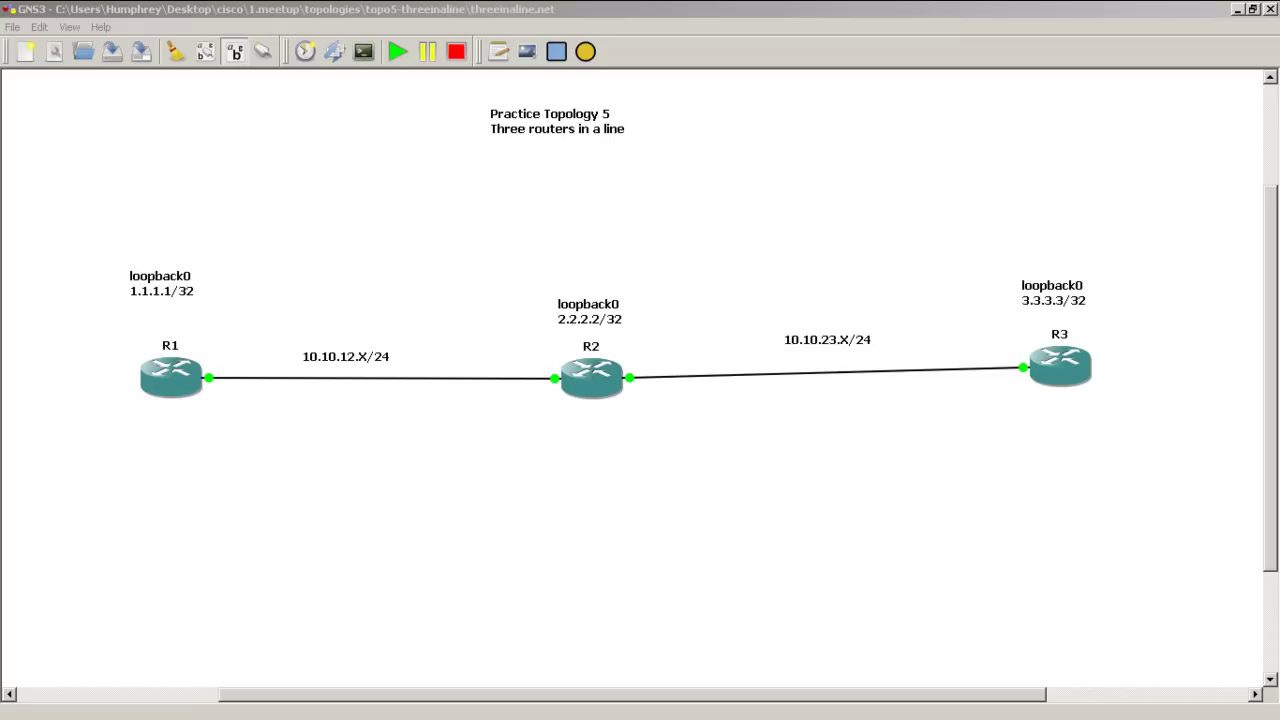
Step: Bring R1's console forward and enter global configuration mode with 'en' and 'conf t'
drag(573, 195, 785, 160)
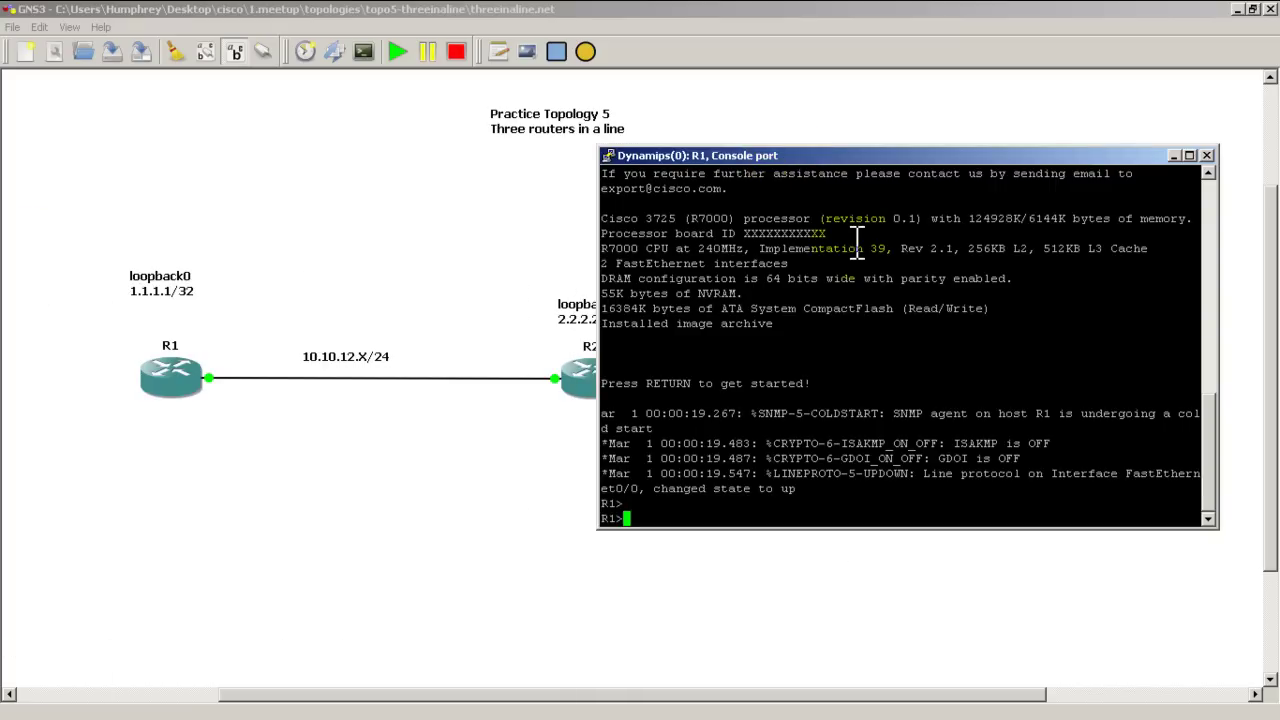
text(en)
key(Return)
text(conf t)
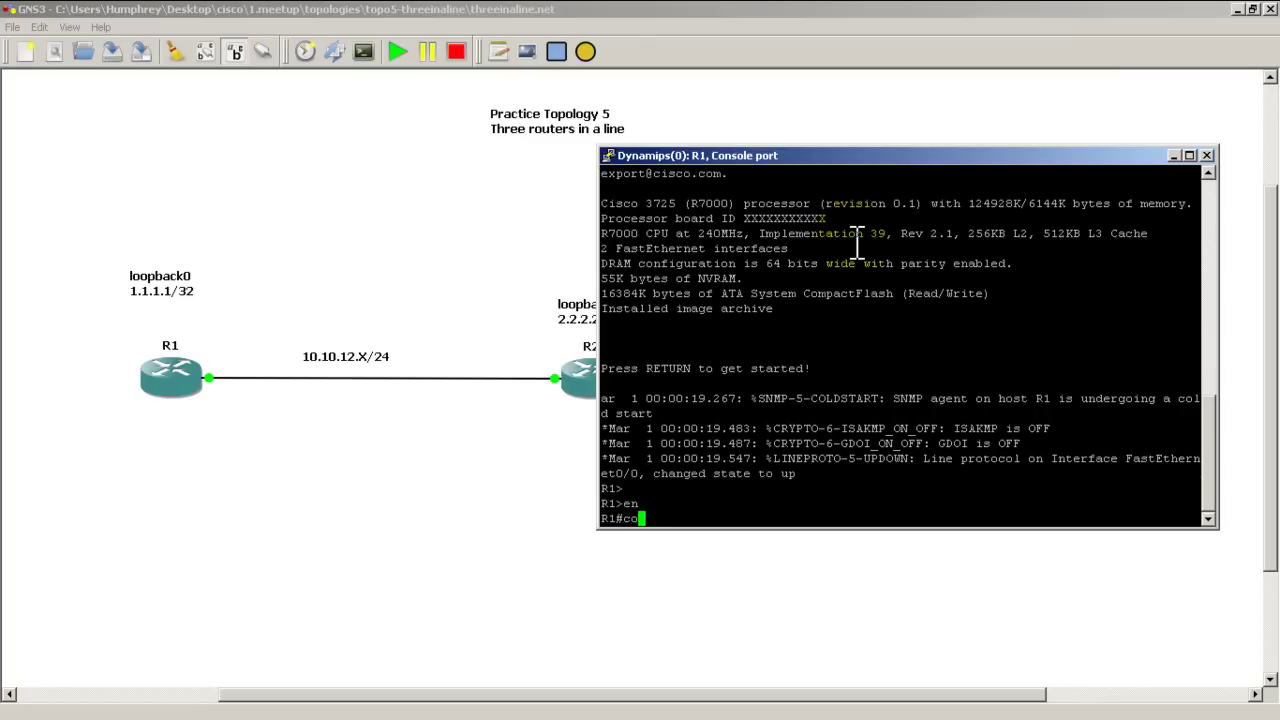
key(Return)
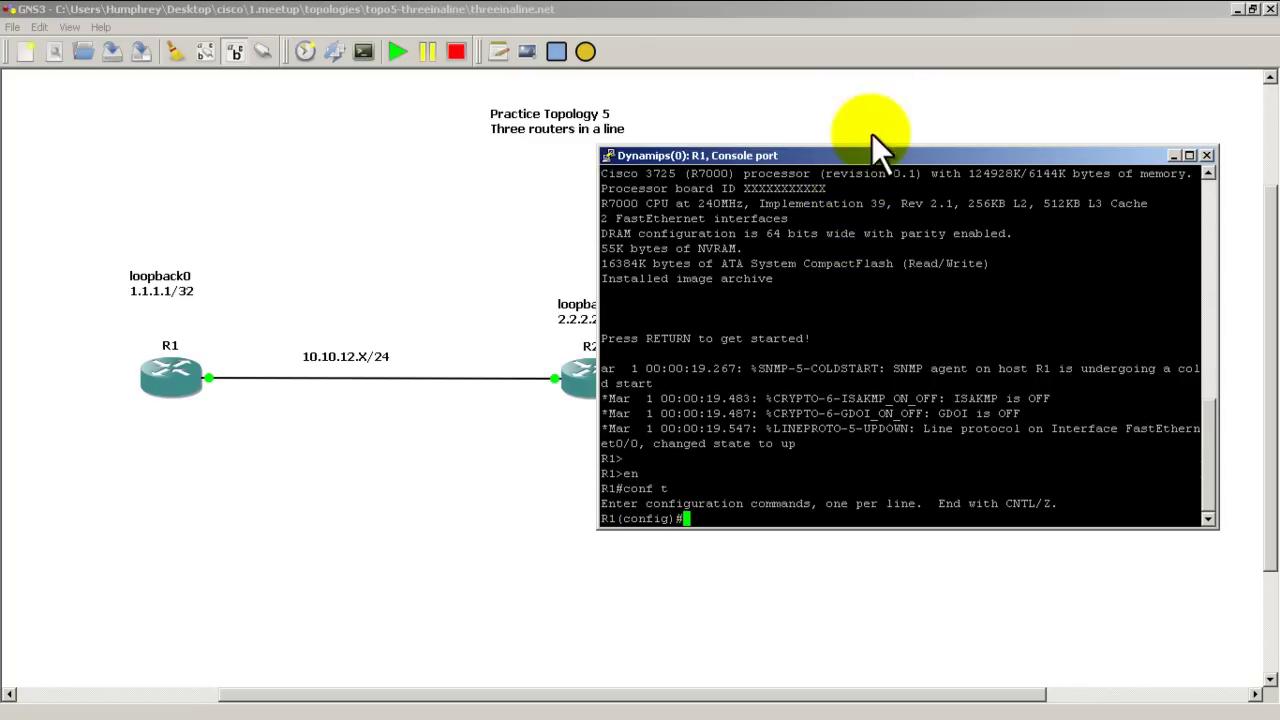
Step: Set R1's console font to 14-point Courier New with ClearType smoothing
right_click(860, 158)
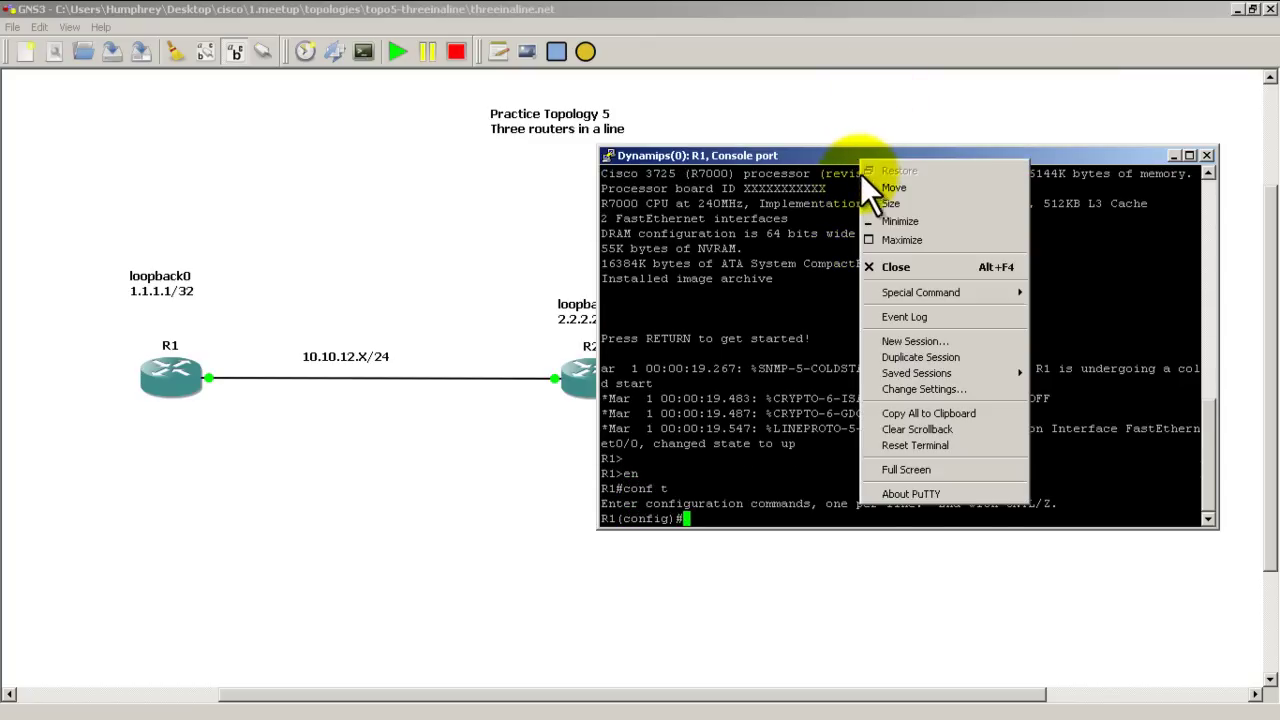
click(922, 389)
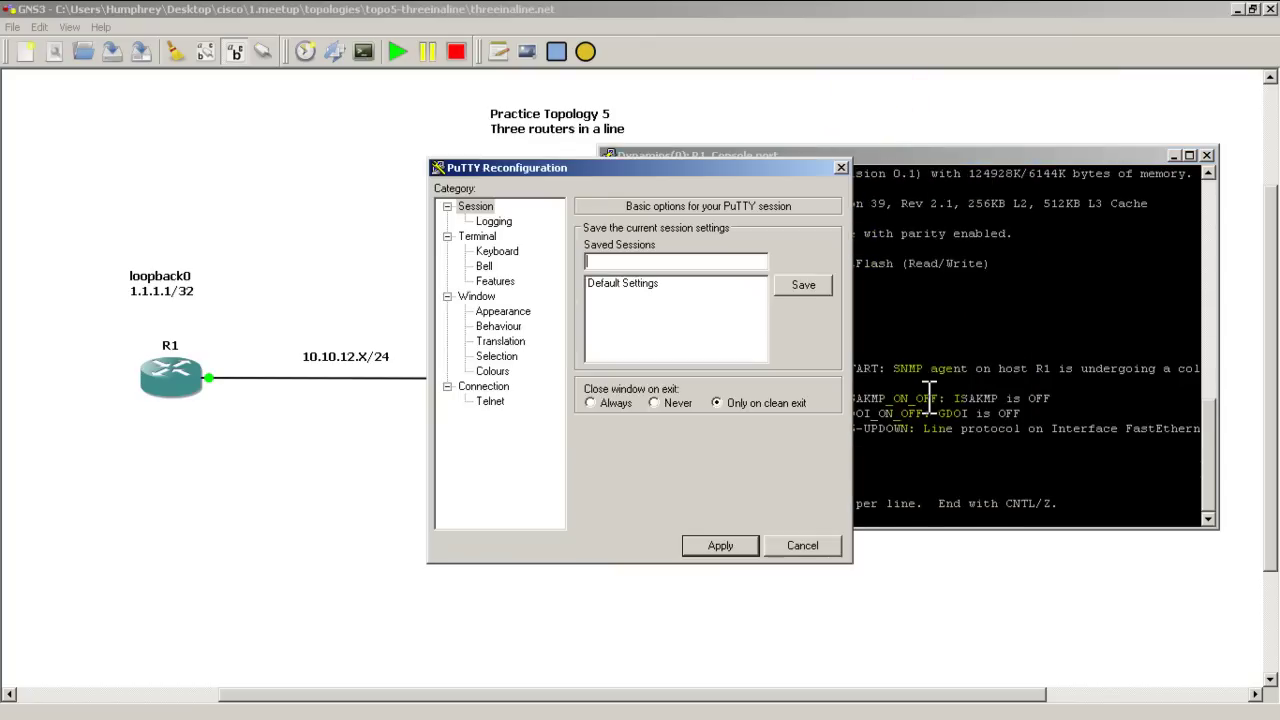
click(516, 310)
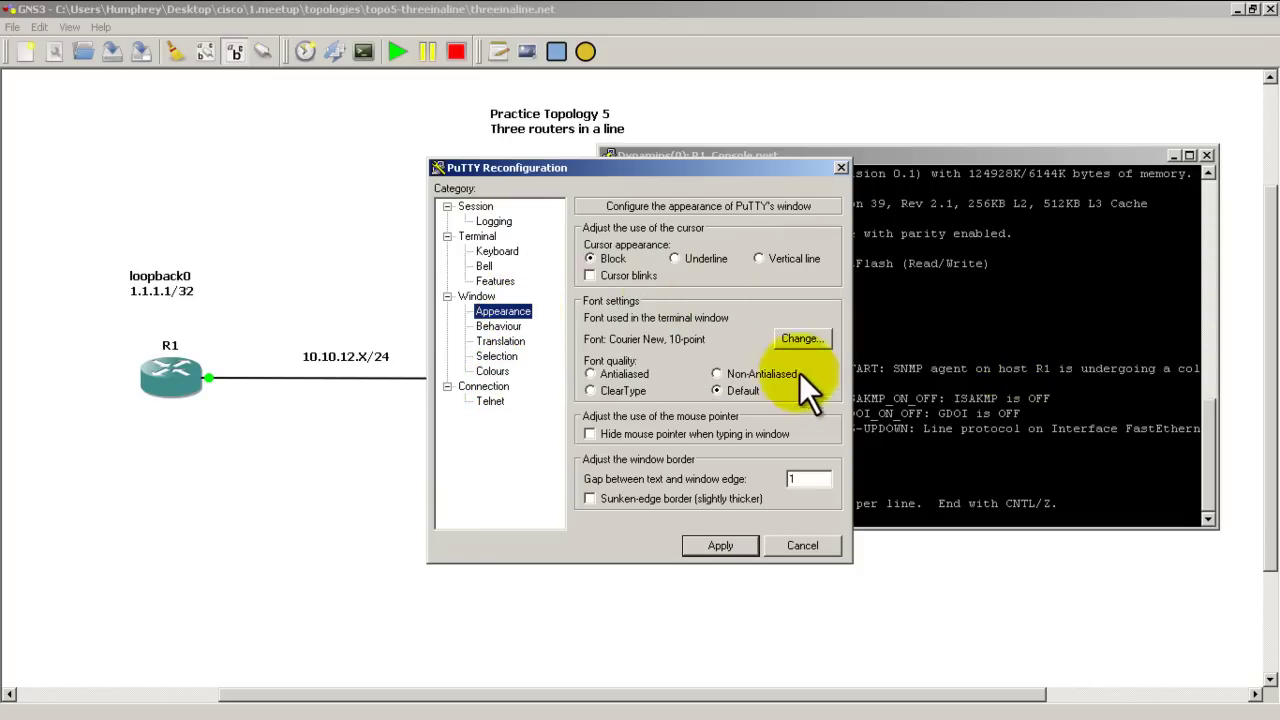
click(620, 390)
click(805, 339)
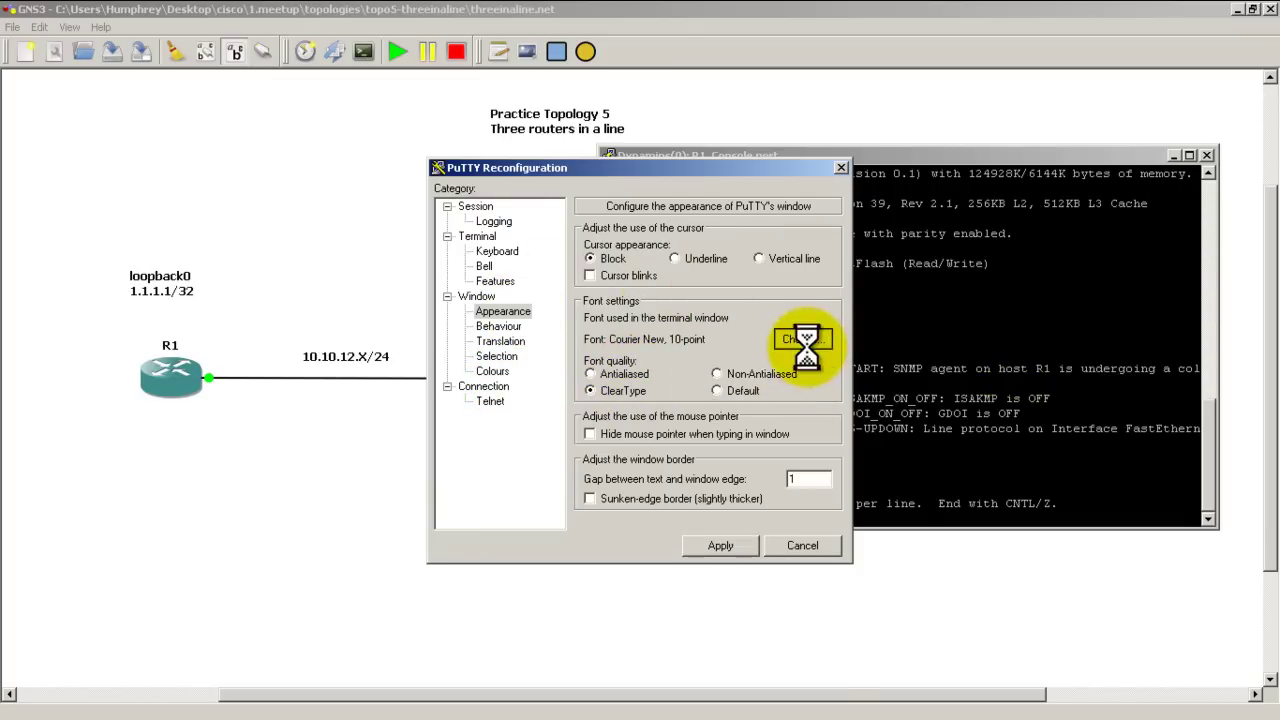
click(789, 393)
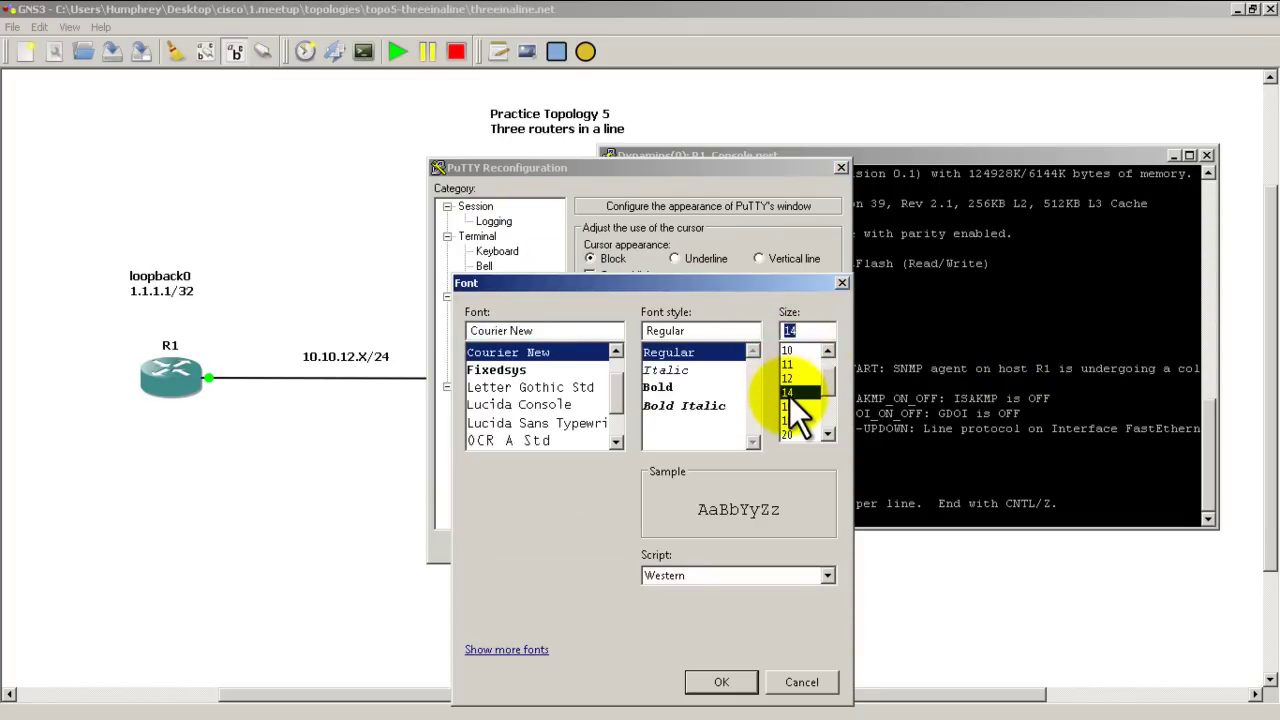
click(724, 681)
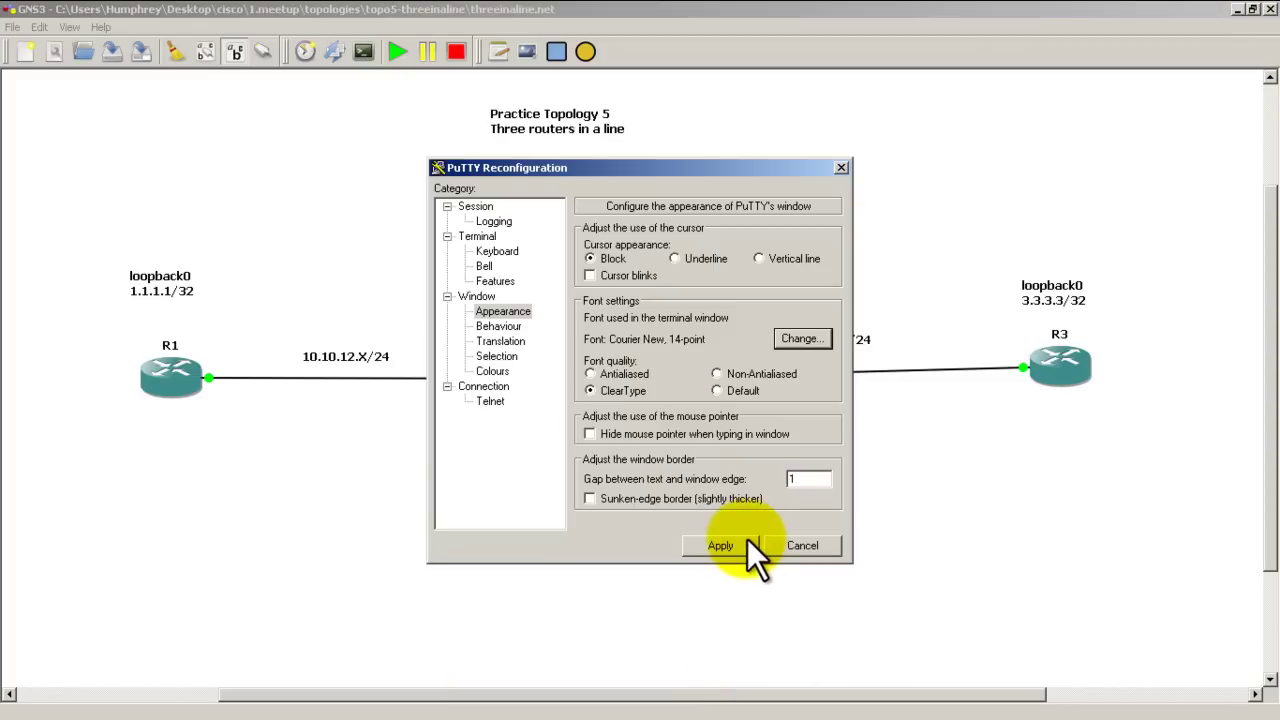
click(747, 540)
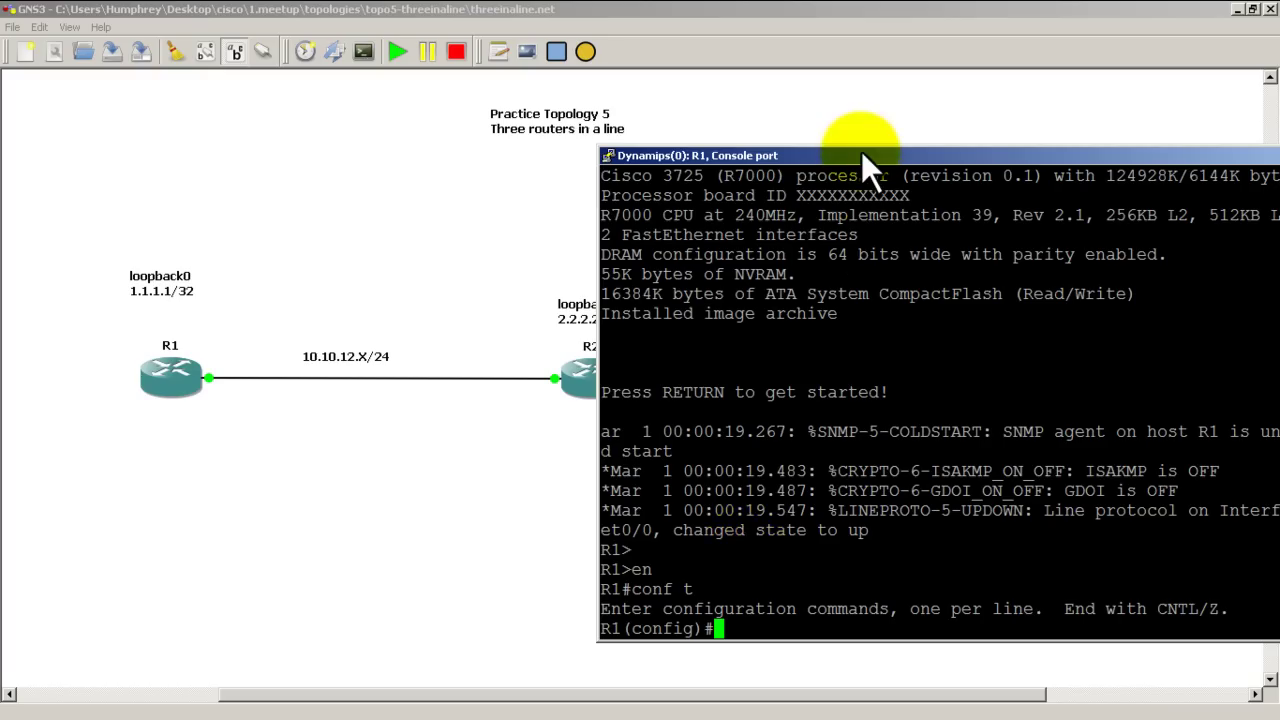
Step: Start OSPF process 1 on R1 with 'router ospf 1' and list its commands with '?'
drag(861, 152, 700, 12)
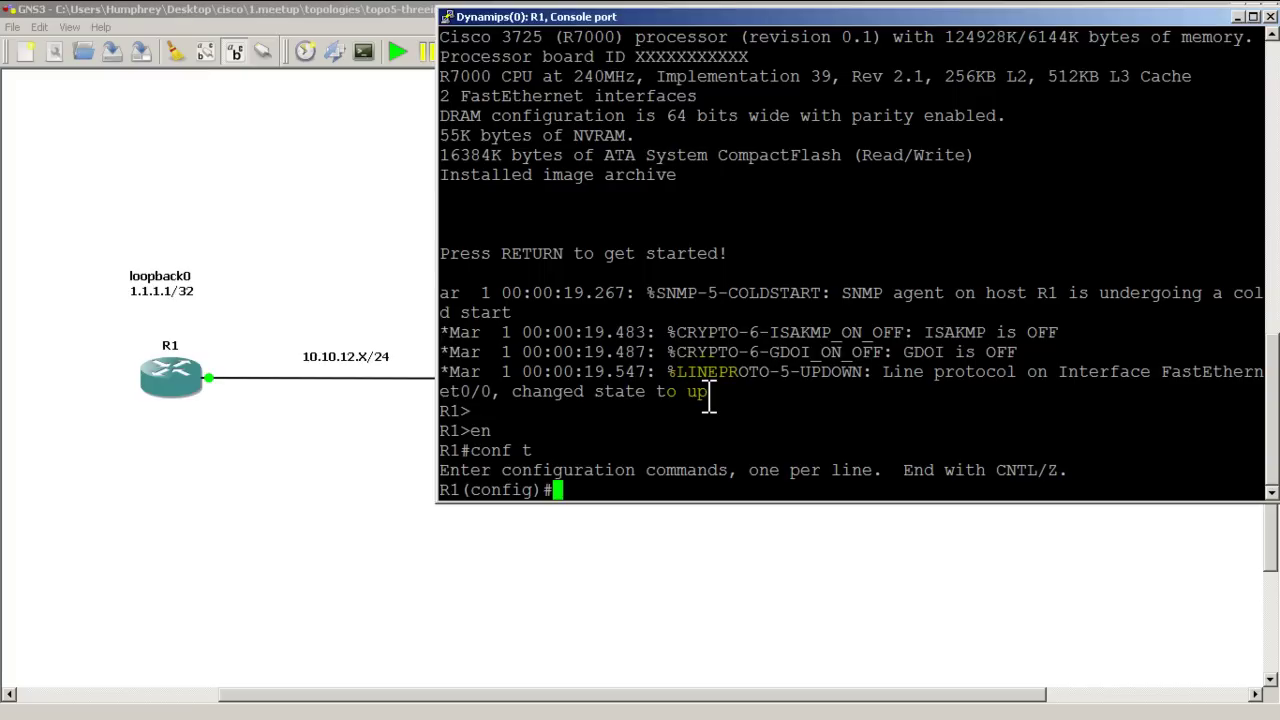
text(router osp)
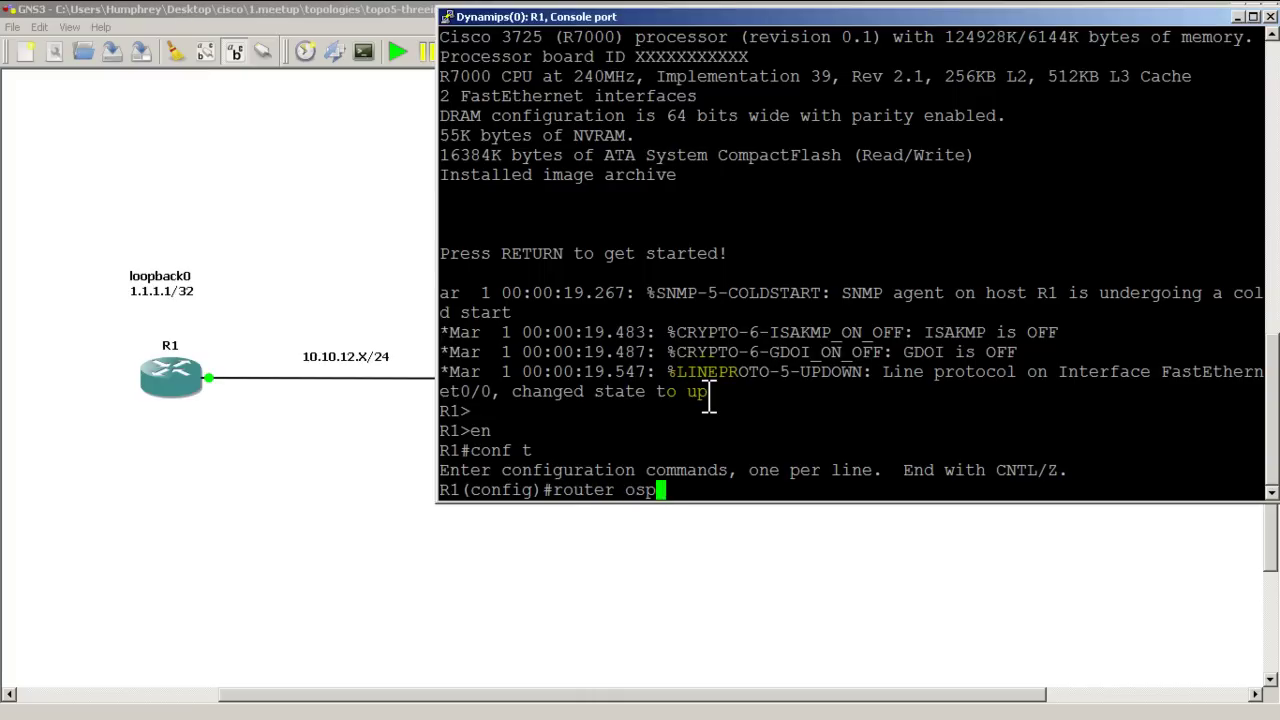
text(f ?)
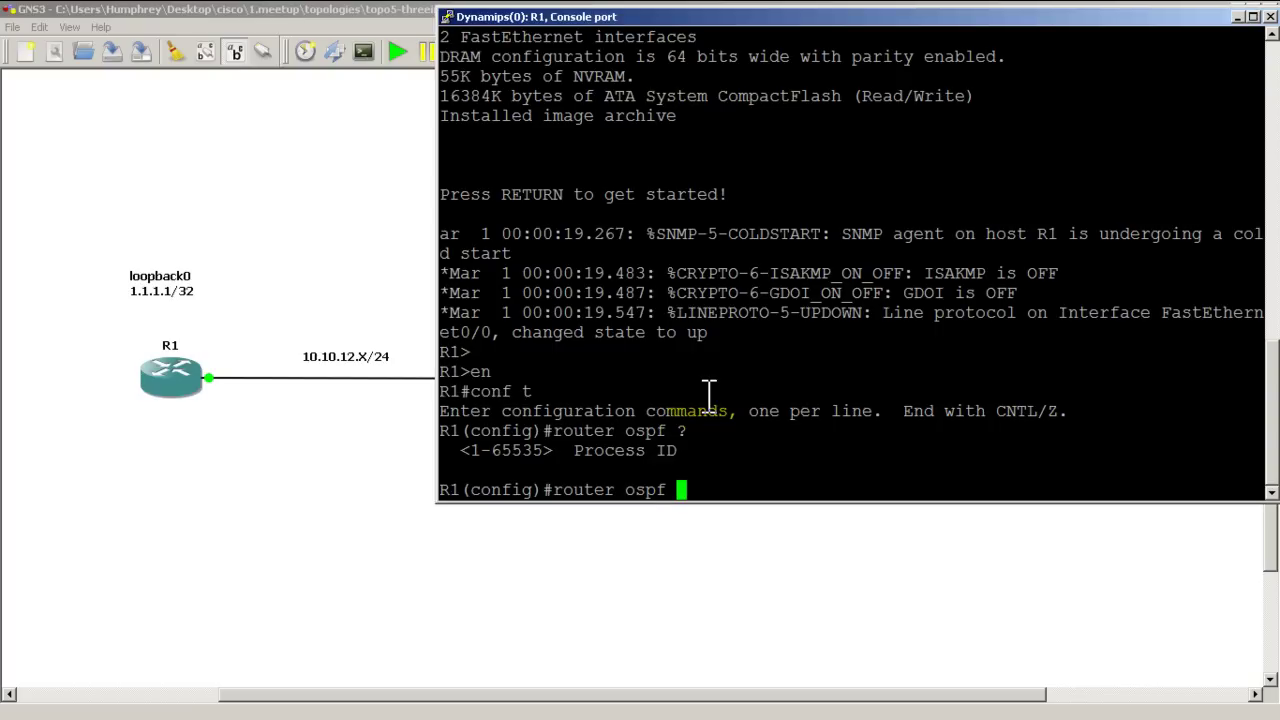
text(1)
key(Return)
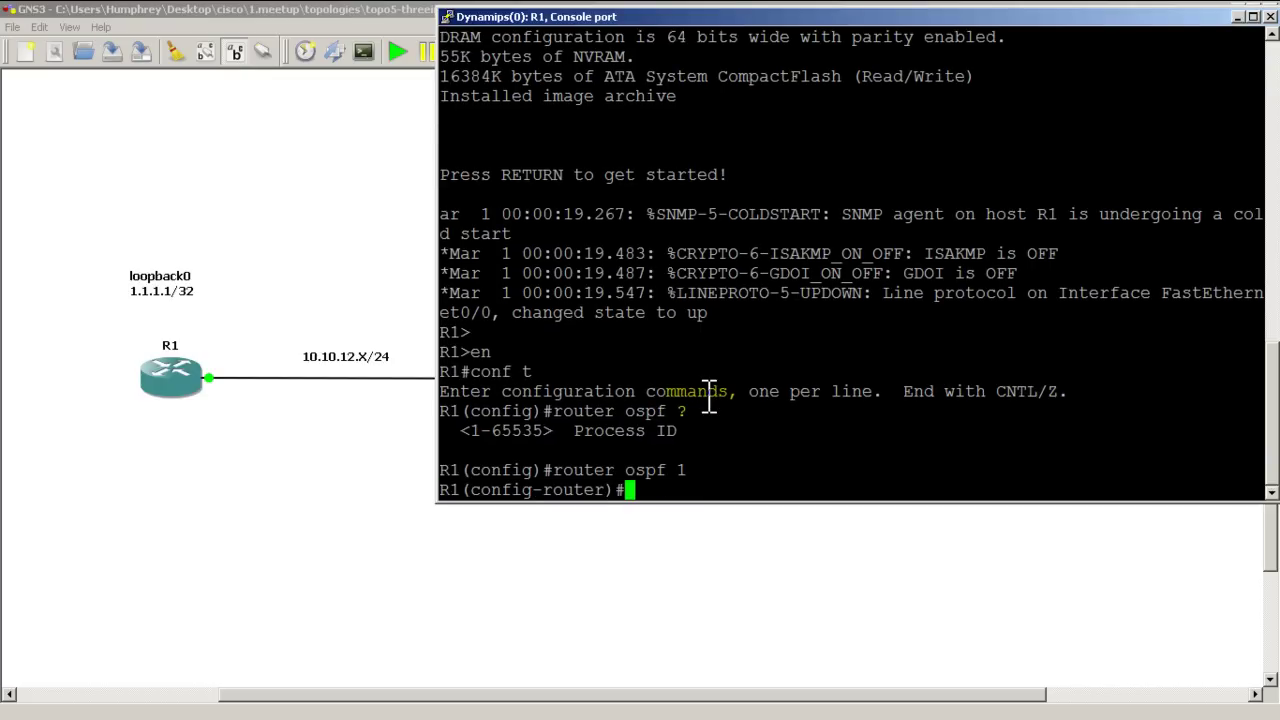
text(?)
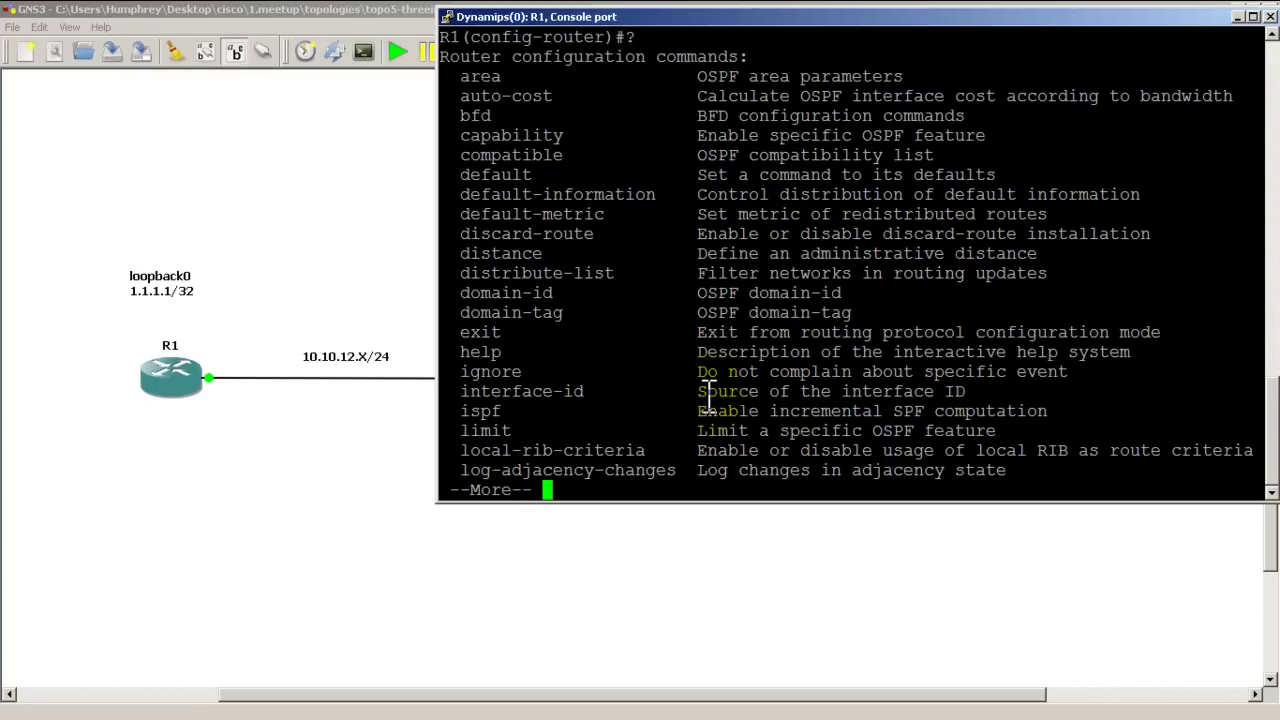
Step: Page through the remaining OSPF router commands at the --More-- prompt
key(space)
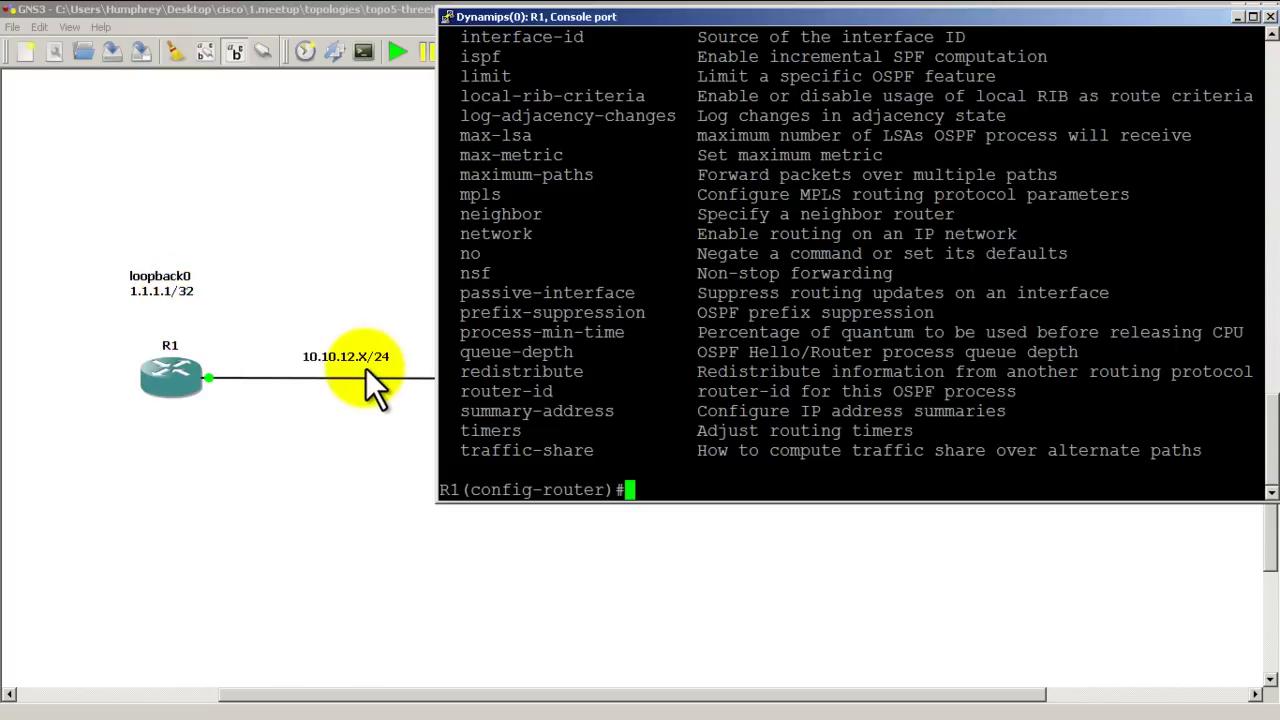
Step: Show interface labels on the topology links and begin 'network' at R1's OSPF prompt
click(214, 52)
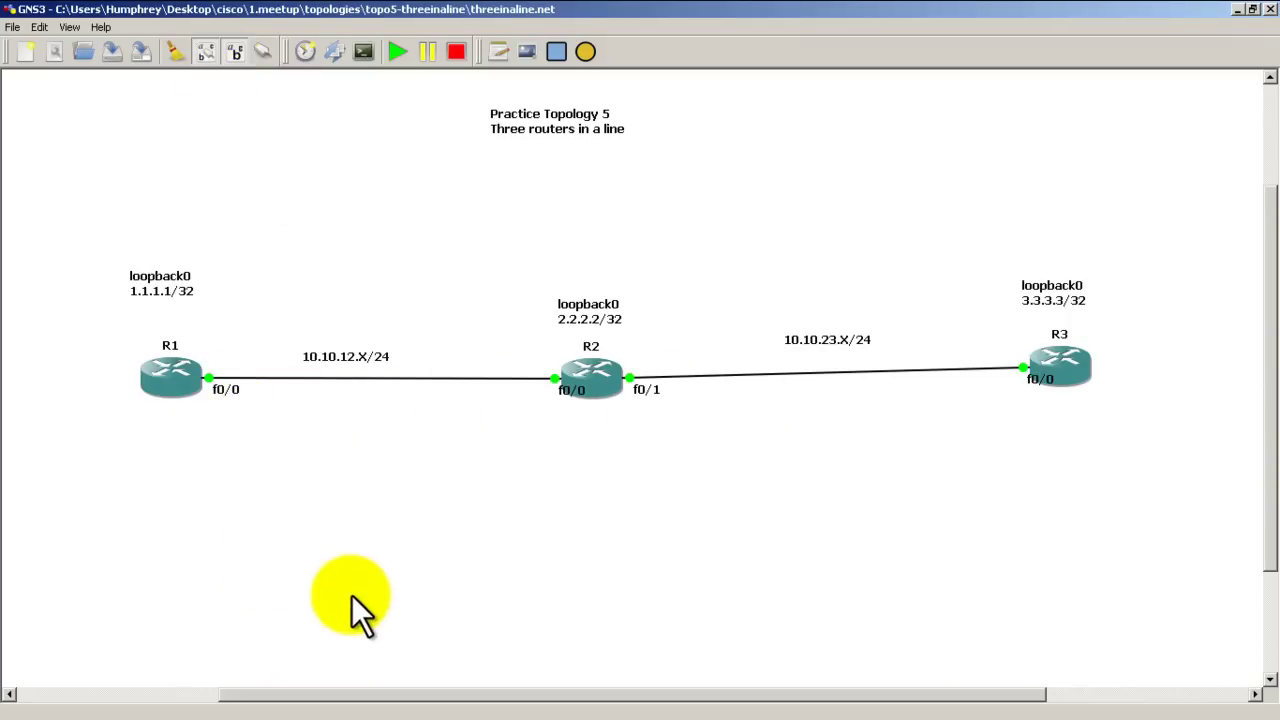
key(alt+Tab)
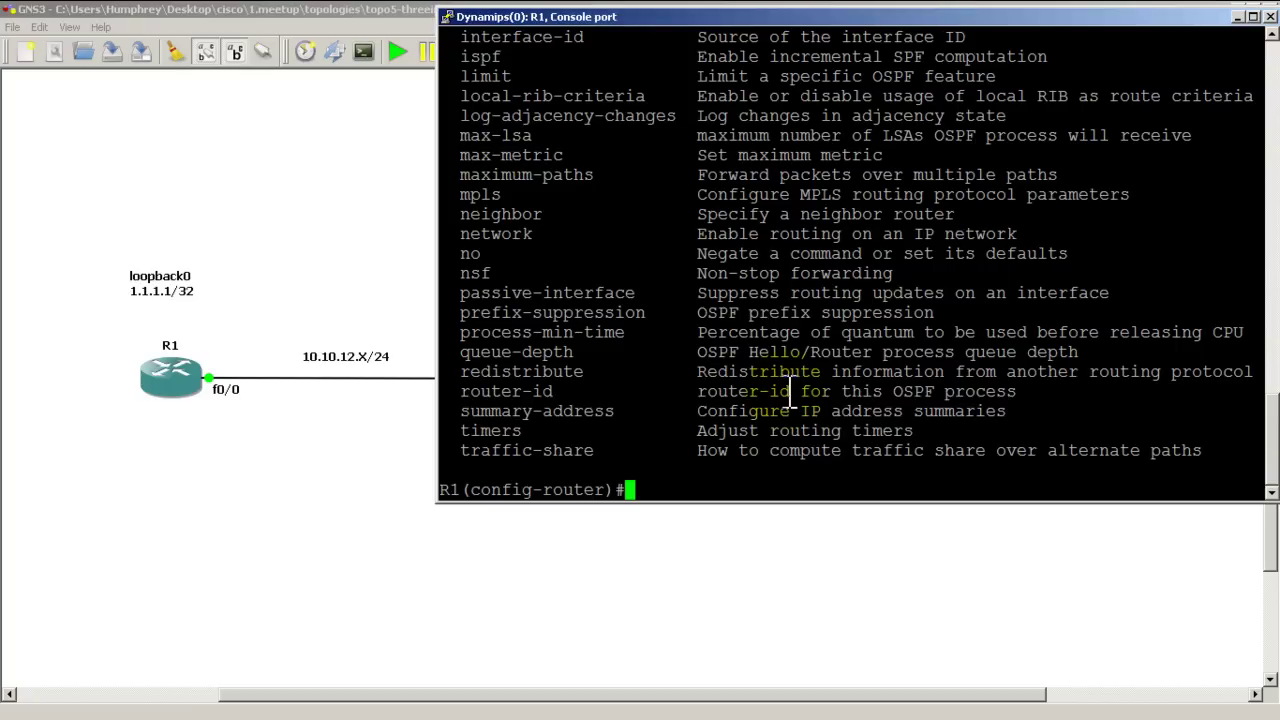
text(network)
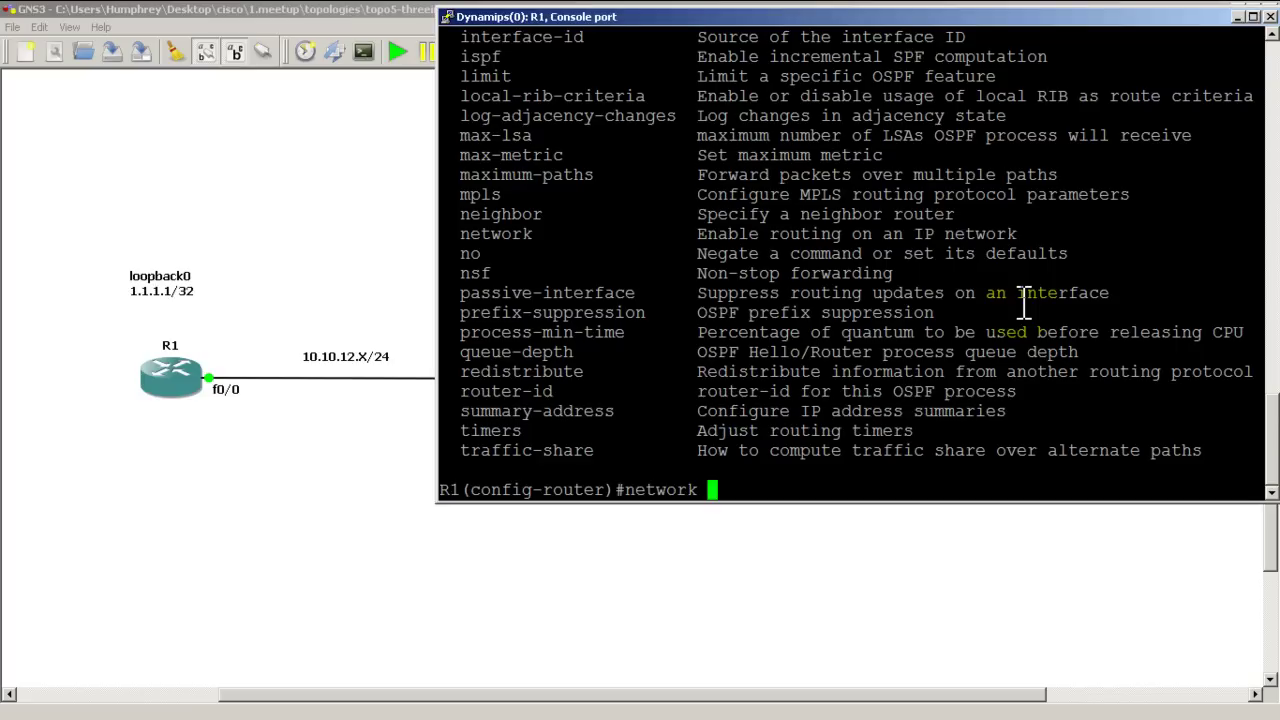
Step: Enter network 10.0.0.0 with wildcard 0.255.255.255, checking help and trying 255.0.0.0 first
text(10.0.0.0 ?)
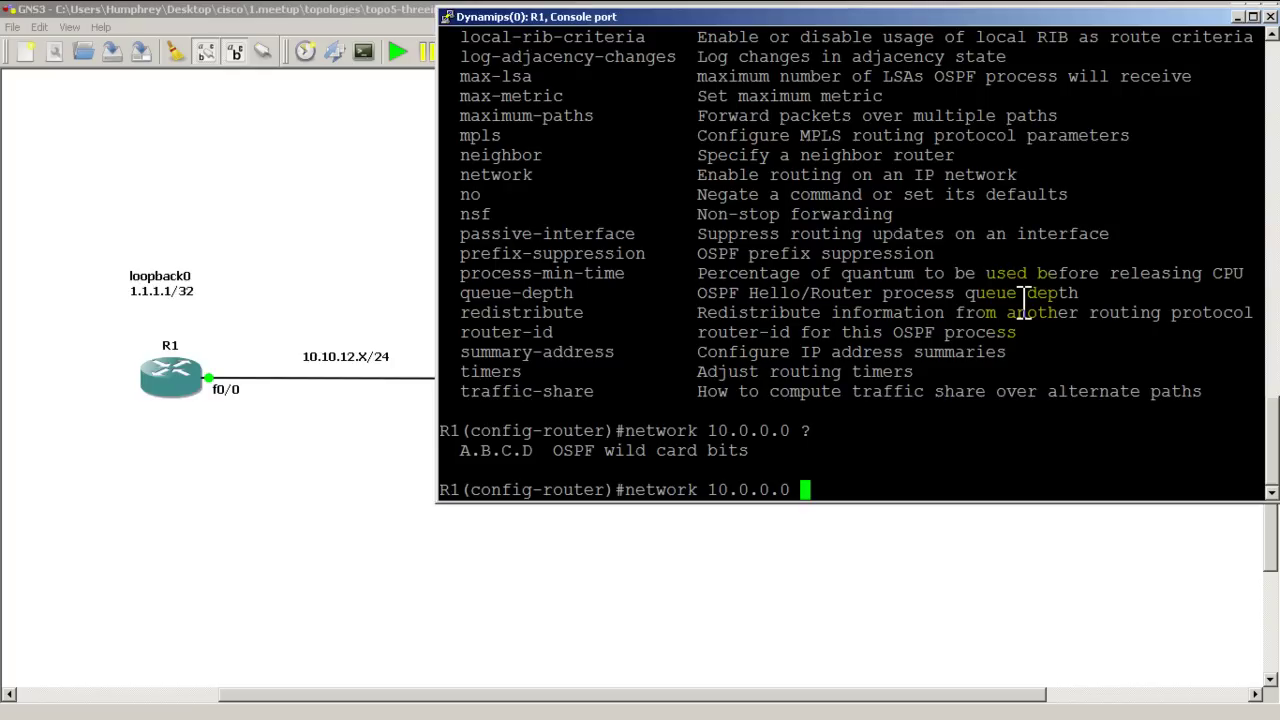
text(0.255.255)
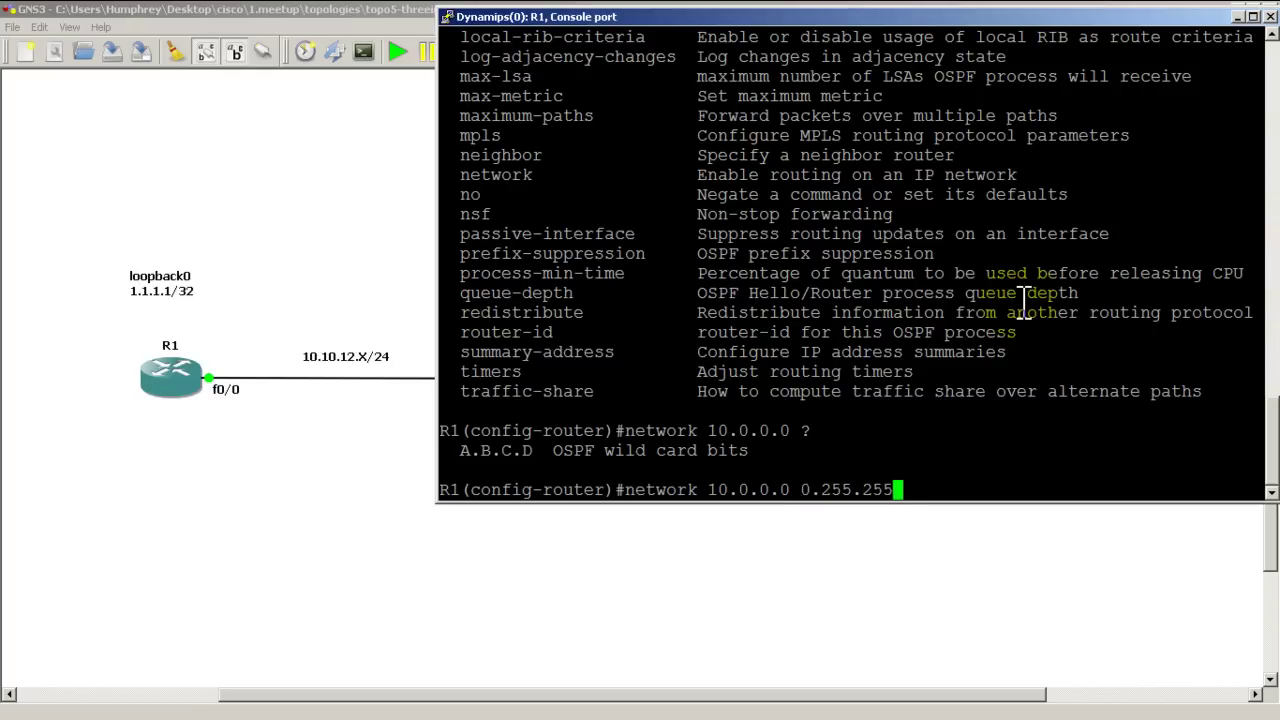
text(.255)
key(BackSpace)
key(BackSpace)
key(BackSpace)
key(BackSpace)
key(BackSpace)
key(BackSpace)
key(BackSpace)
key(BackSpace)
key(BackSpace)
key(BackSpace)
key(BackSpace)
key(BackSpace)
key(BackSpace)
text(255.0.0.0)
key(BackSpace)
key(BackSpace)
key(BackSpace)
key(BackSpace)
key(BackSpace)
key(BackSpace)
key(BackSpace)
key(BackSpace)
key(BackSpace)
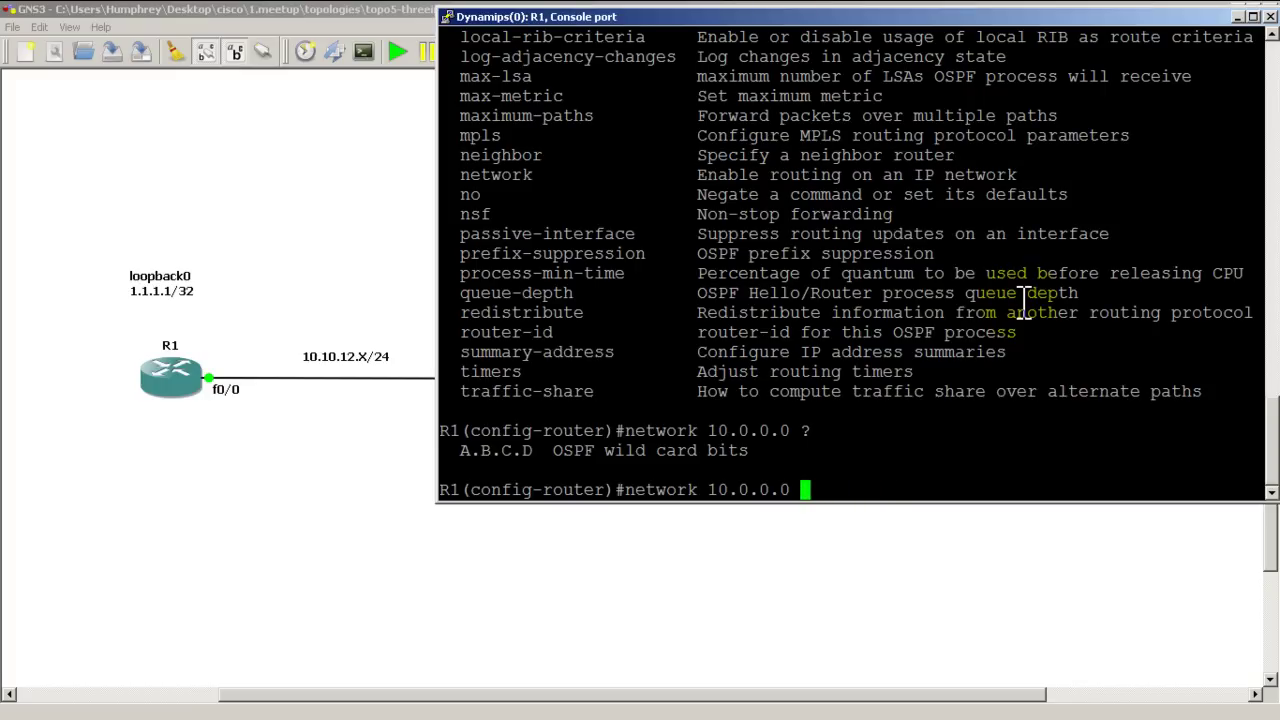
text(0.255.255.2)
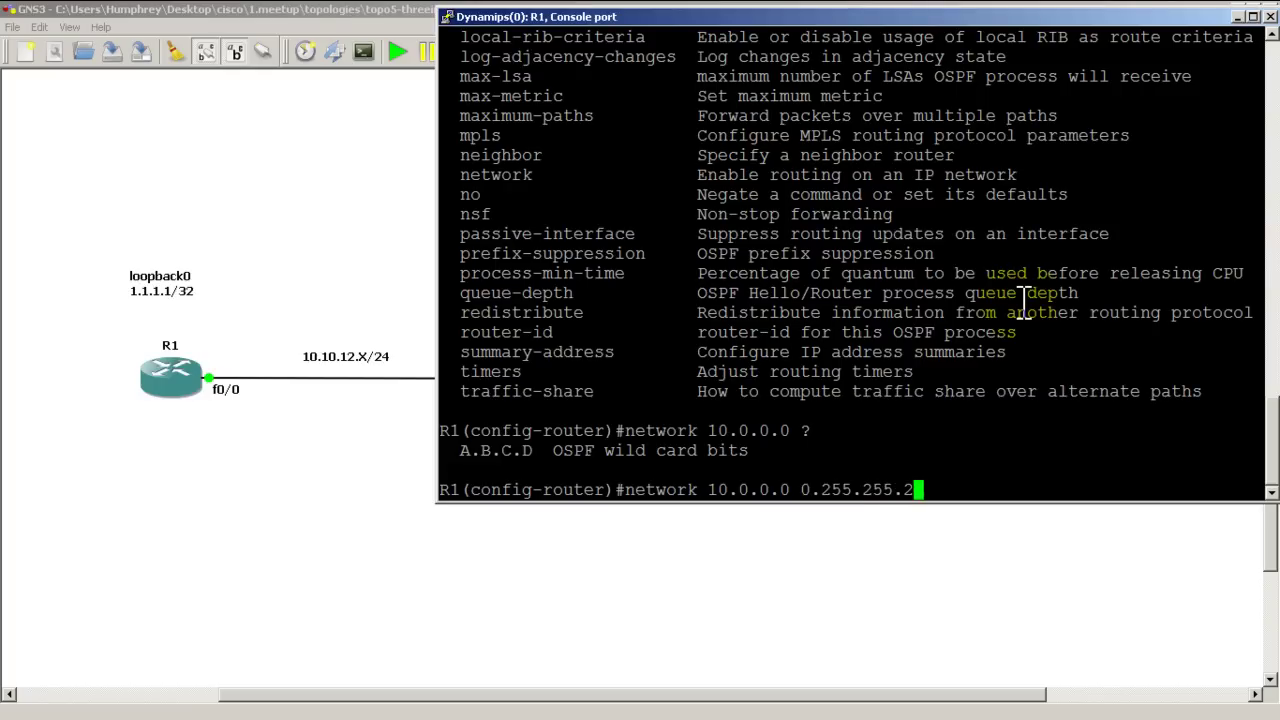
text(55 ?)
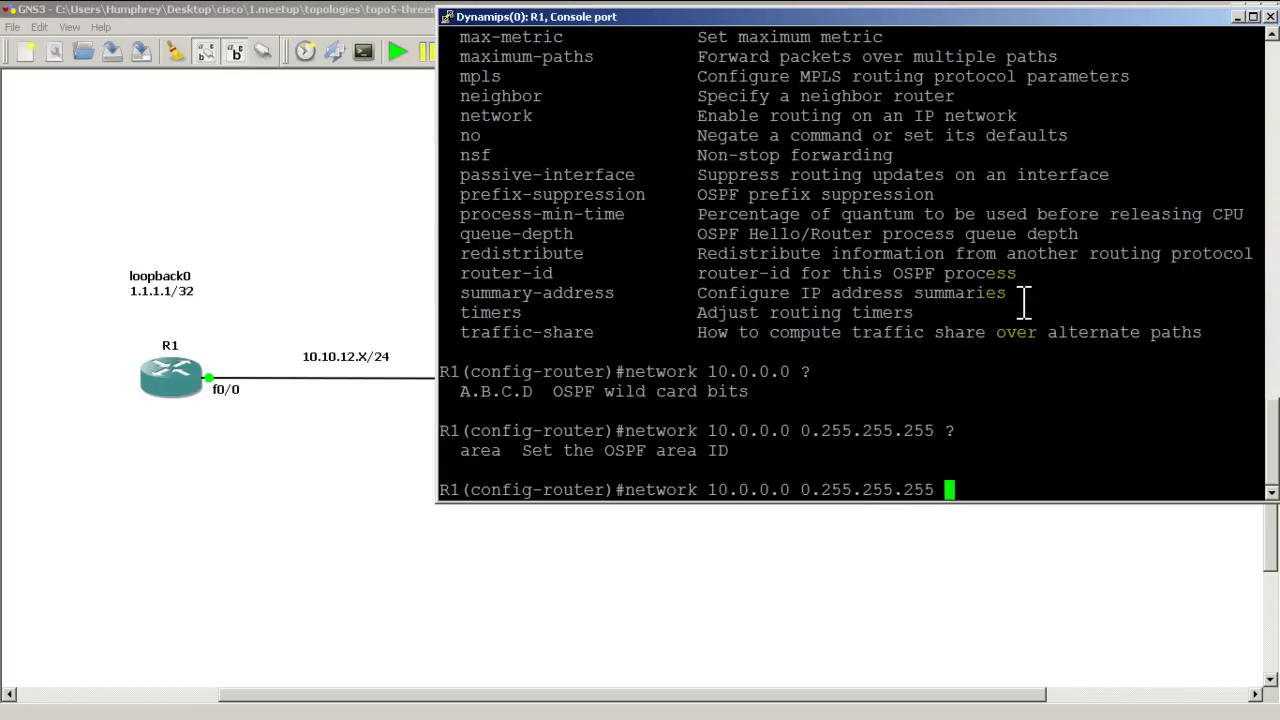
text(area 0)
Step: Submit 'network 10.0.0.0 0.255.255.255 area 0', then exit back to R1's privileged prompt
key(Return)
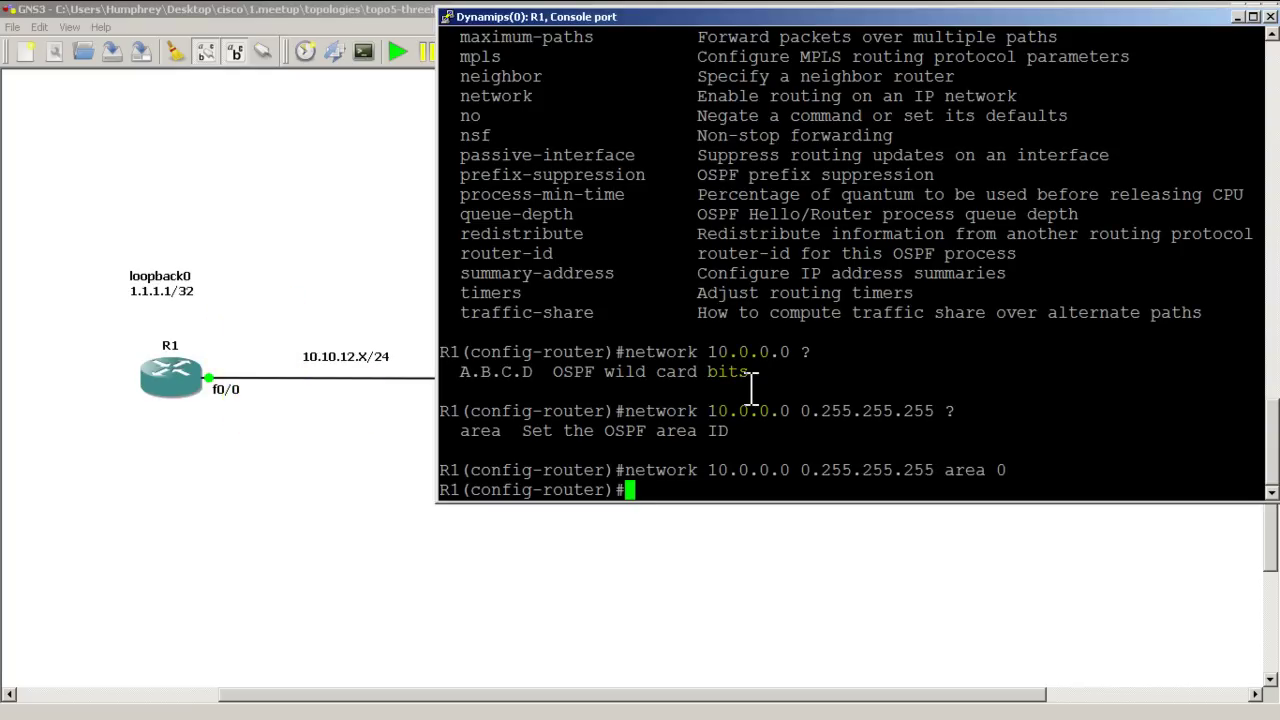
text(exit)
key(Return)
text(exit)
key(Return)
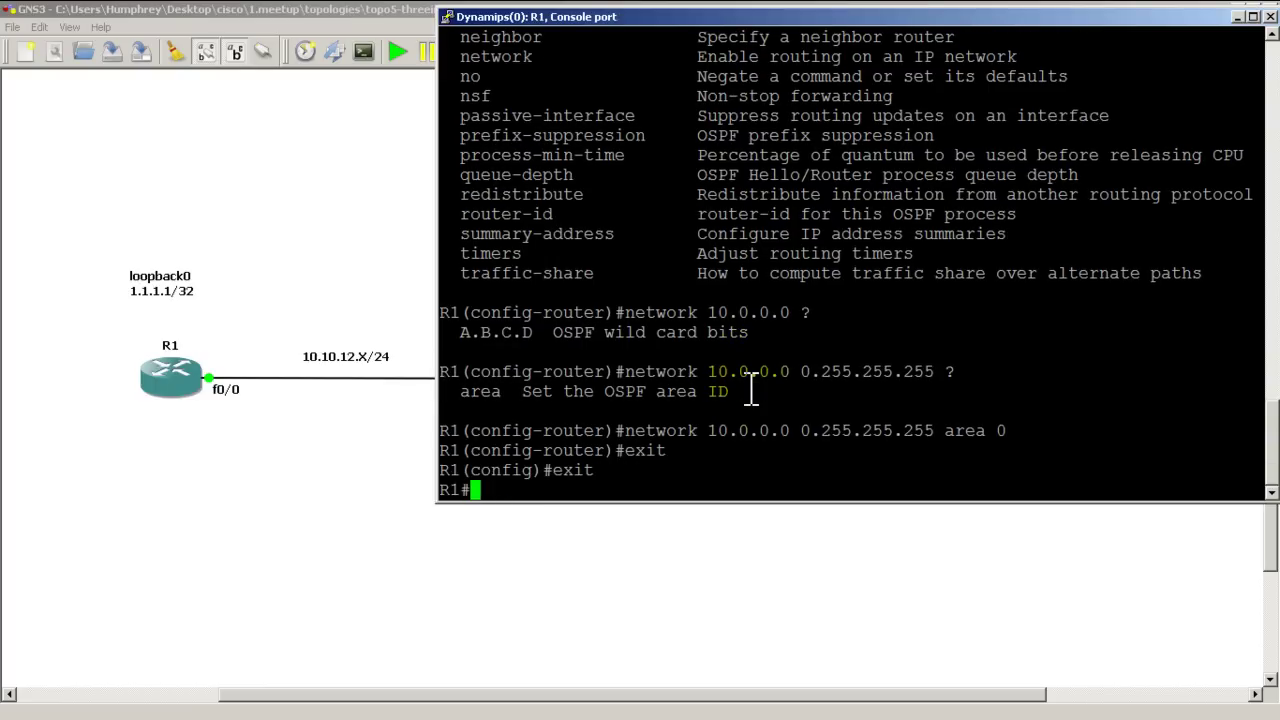
text(show ip pr)
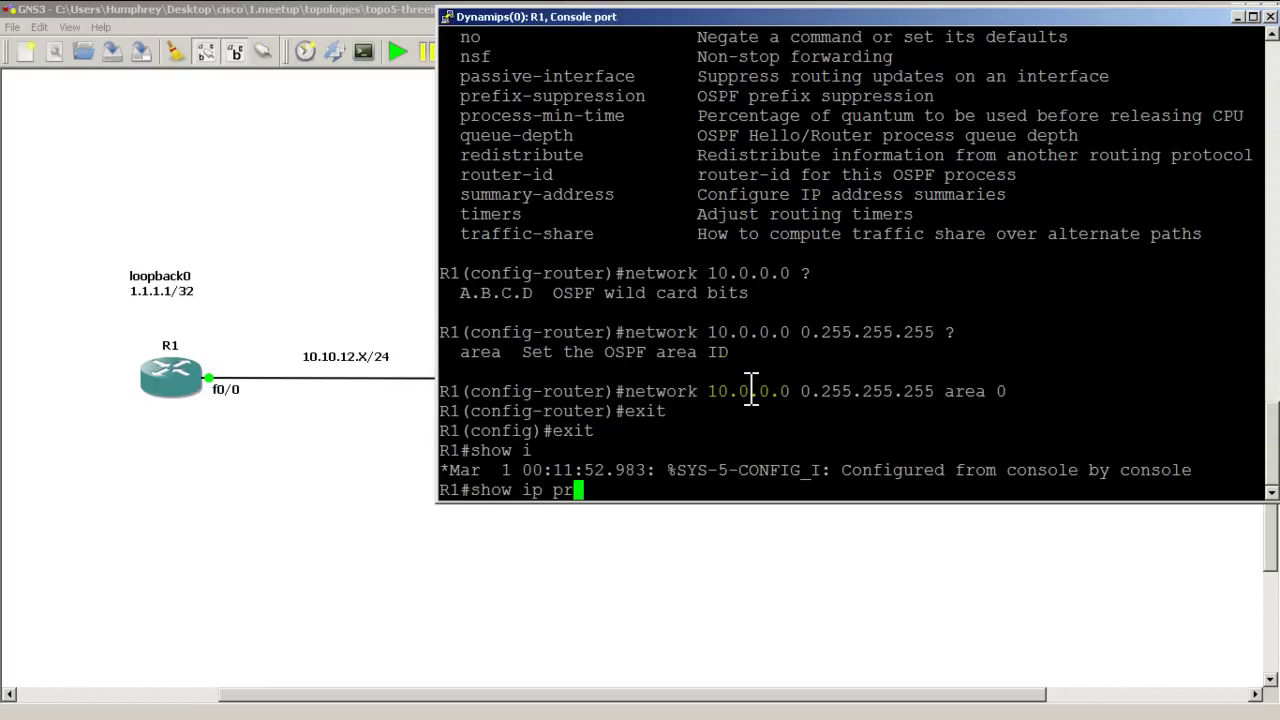
text(otocols)
Step: Run 'show ip protocols' to see OSPF 1, router ID 1.1.1.1, 10.0.0.0 in area 0
key(Return)
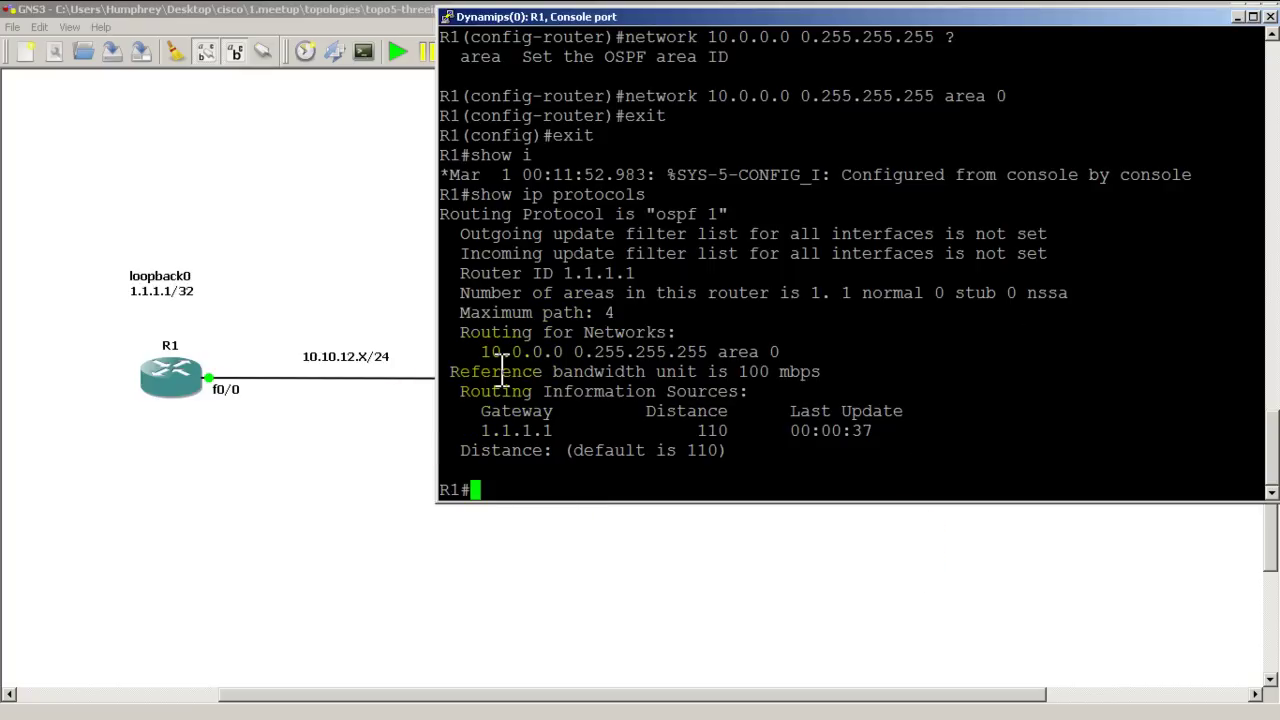
Step: Return to R1's console and enter OSPF process 1 configuration
drag(472, 352, 563, 352)
click(300, 358)
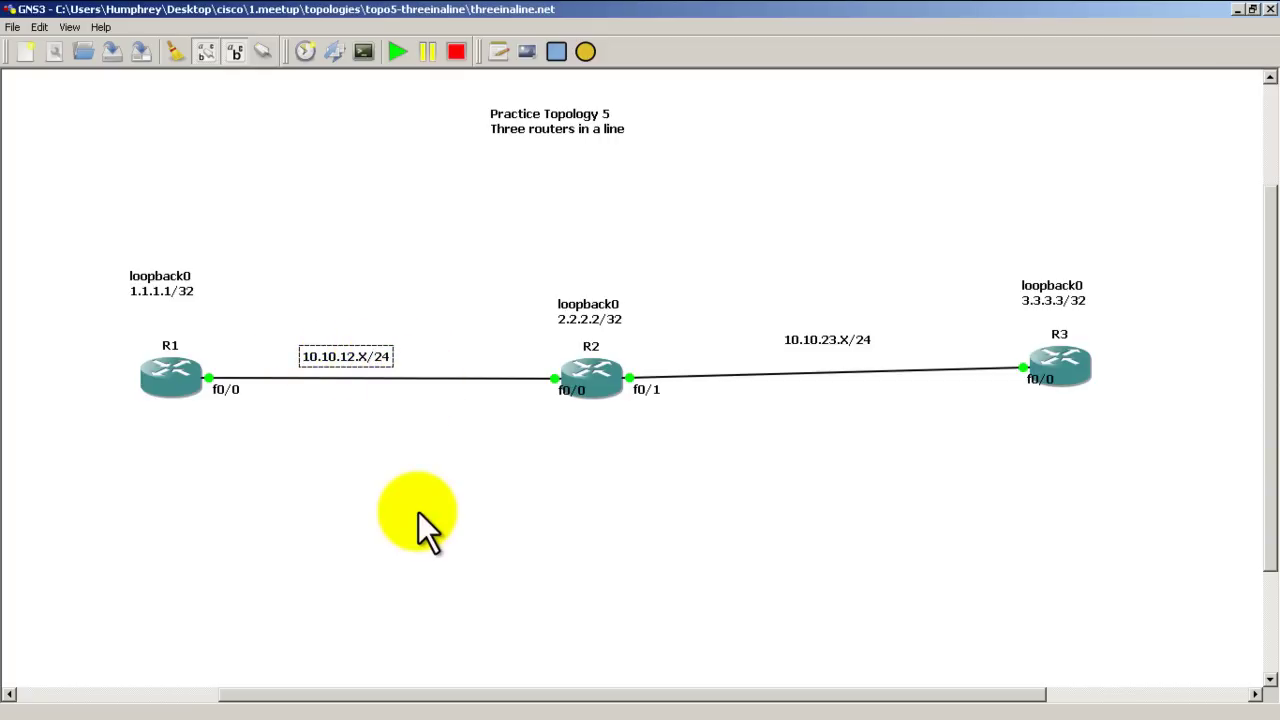
key(alt+Tab)
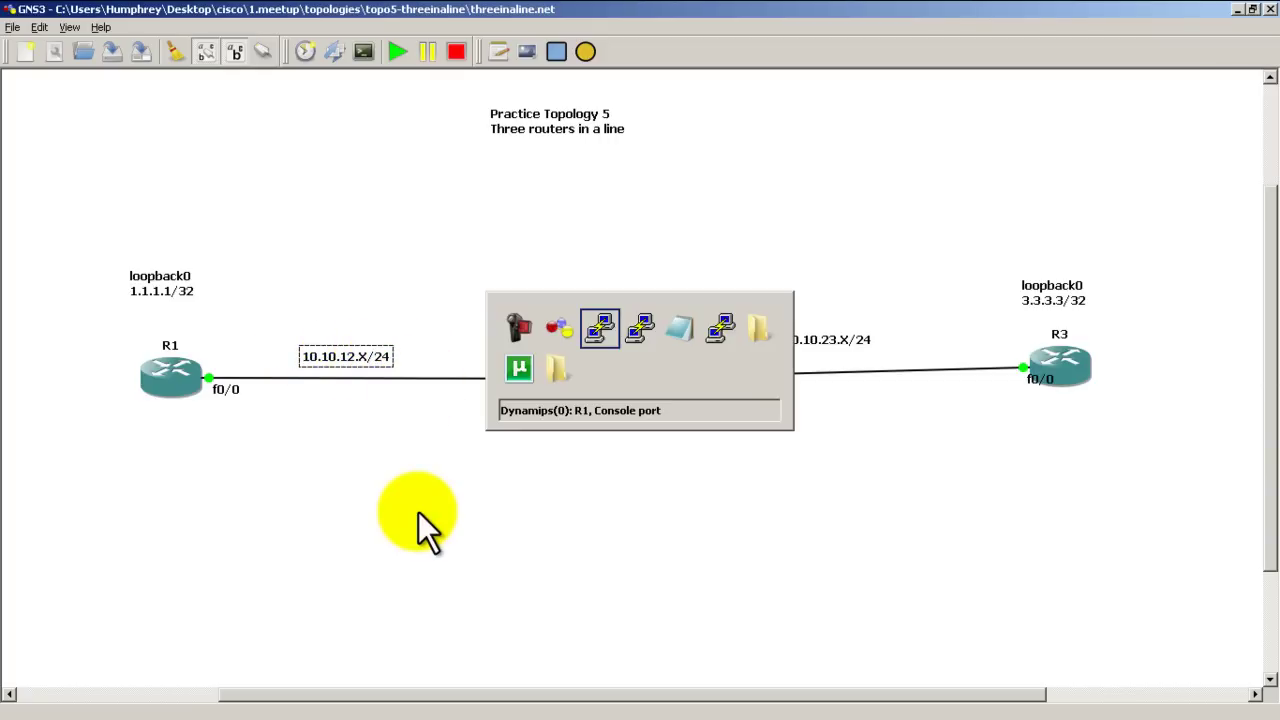
click(585, 440)
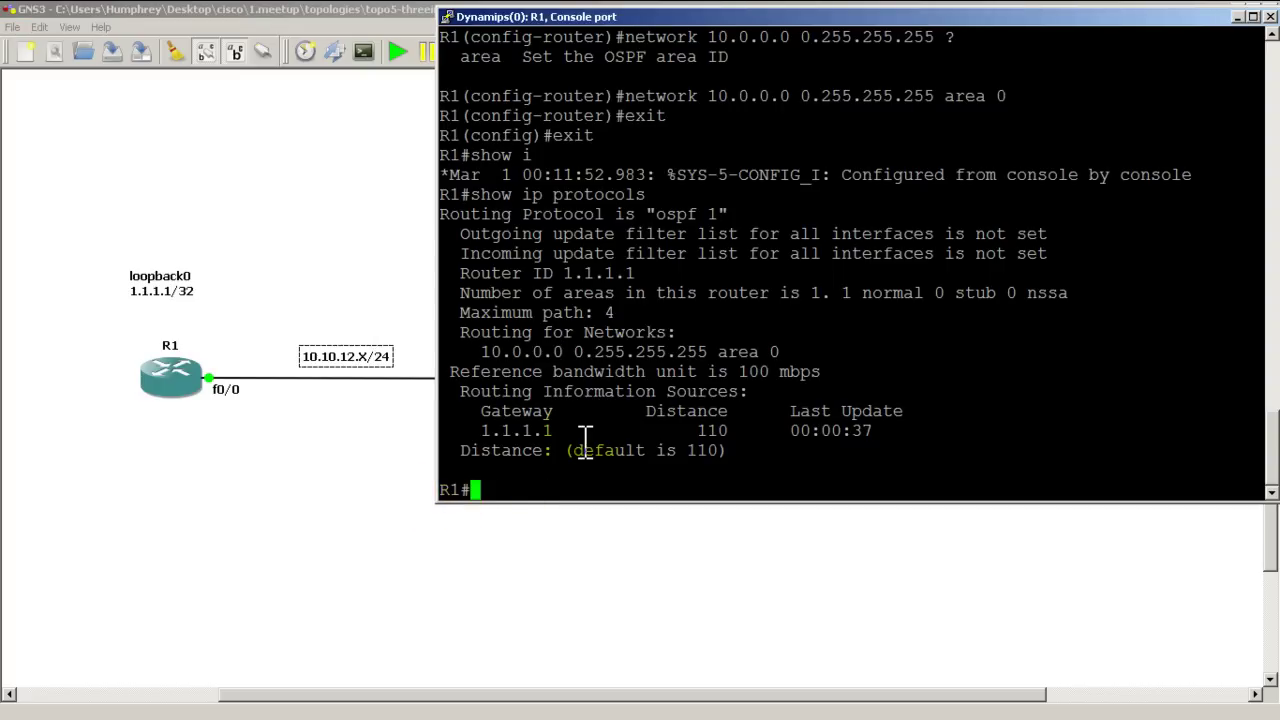
text(conf t)
key(Return)
text(router )
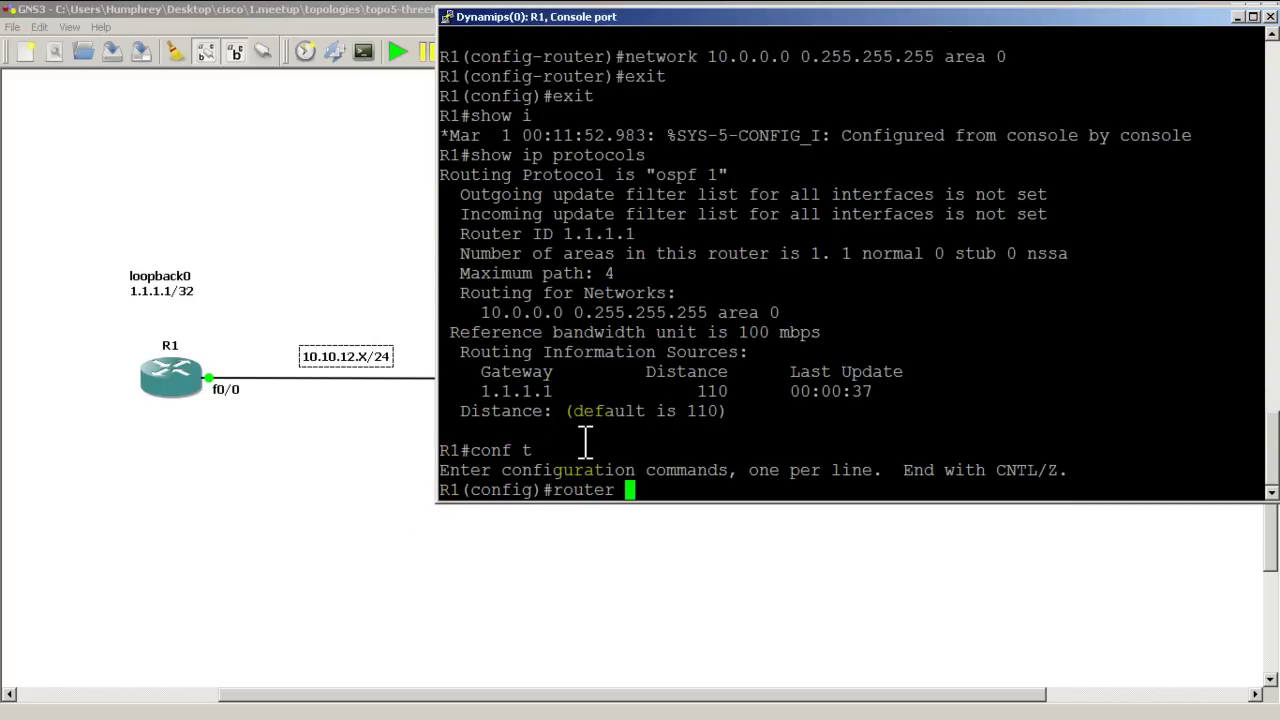
text(ospf 1)
key(Return)
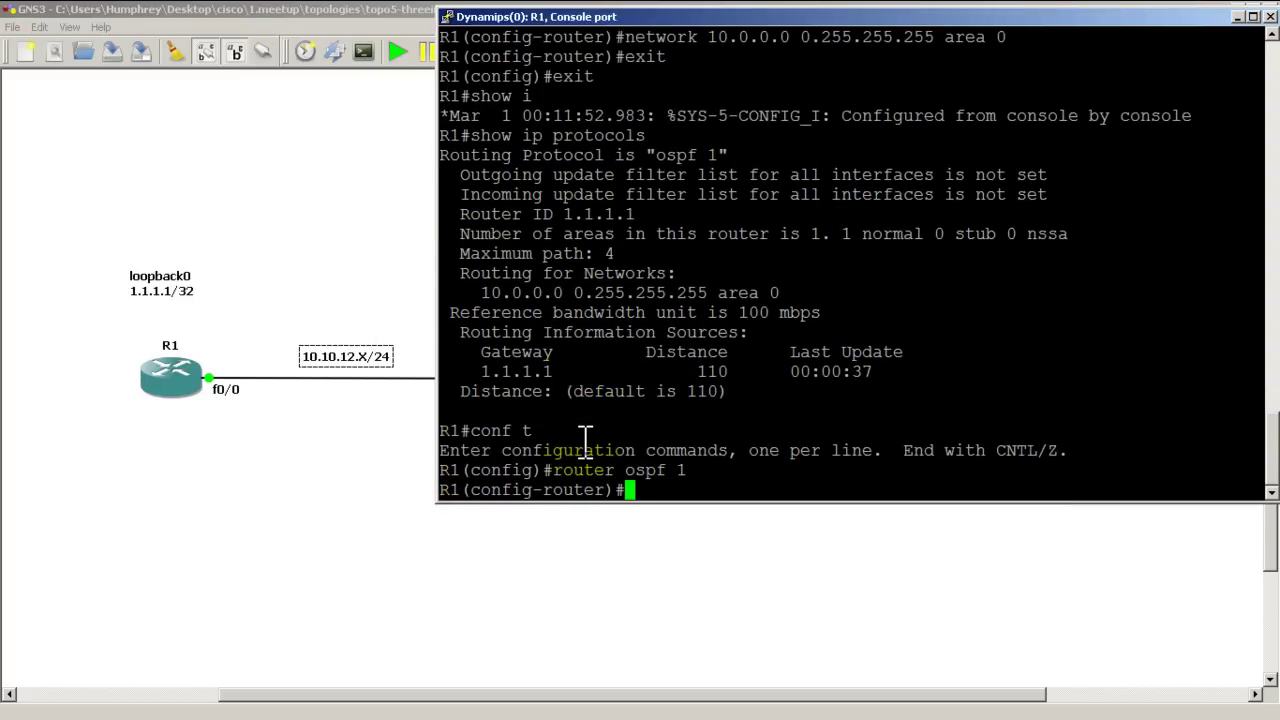
Step: Add 'network 1.1.1.1 0.0.0.0 area 0' to OSPF 1, fixing typing mistakes
text(network )
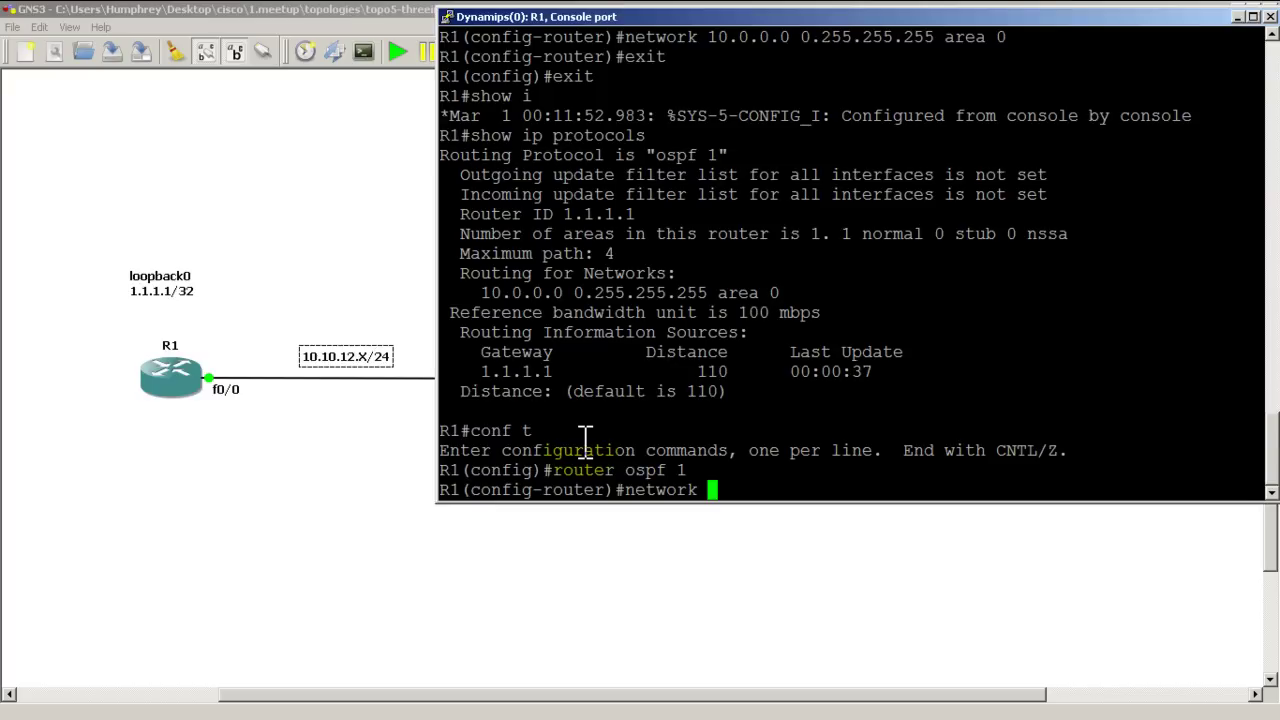
text(1.1.1.1 0.0.0.0)
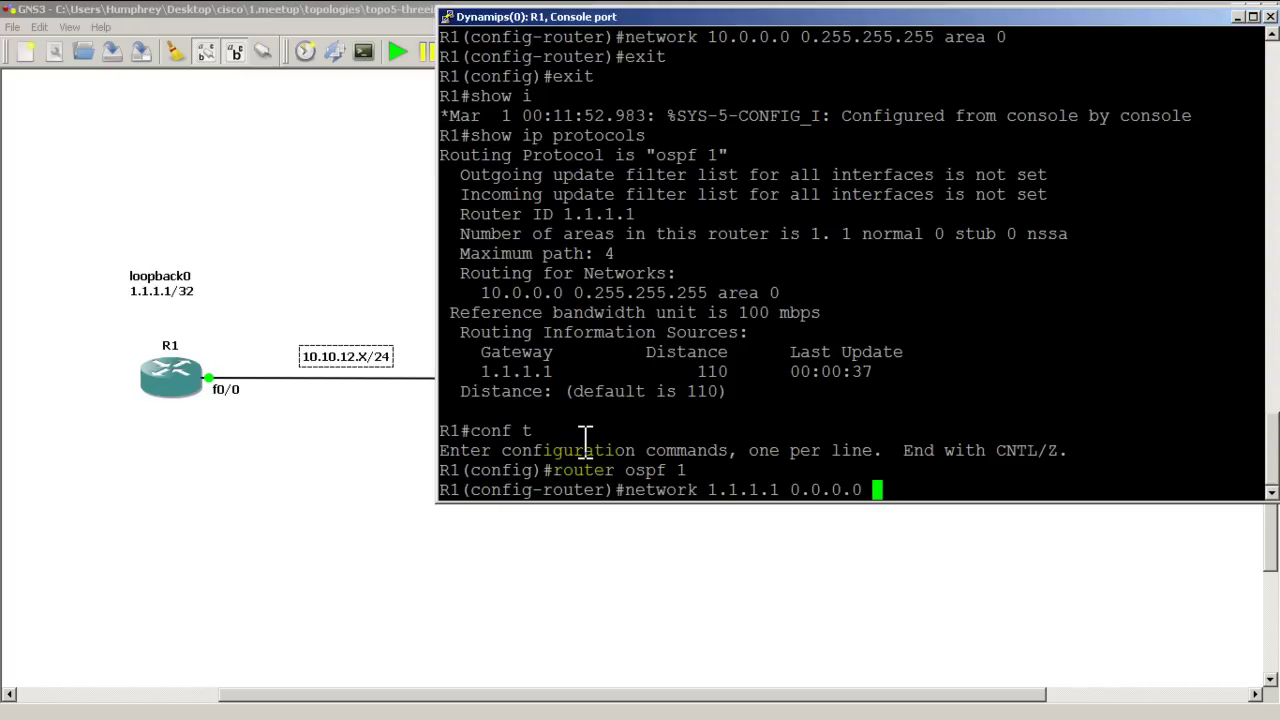
text( area 0)
key(BackSpace)
key(BackSpace)
key(BackSpace)
key(BackSpace)
key(BackSpace)
key(BackSpace)
key(BackSpace)
key(BackSpace)
key(BackSpace)
key(BackSpace)
key(BackSpace)
key(BackSpace)
key(BackSpace)
key(BackSpace)
key(BackSpace)
key(BackSpace)
key(BackSpace)
key(BackSpace)
key(BackSpace)
key(BackSpace)
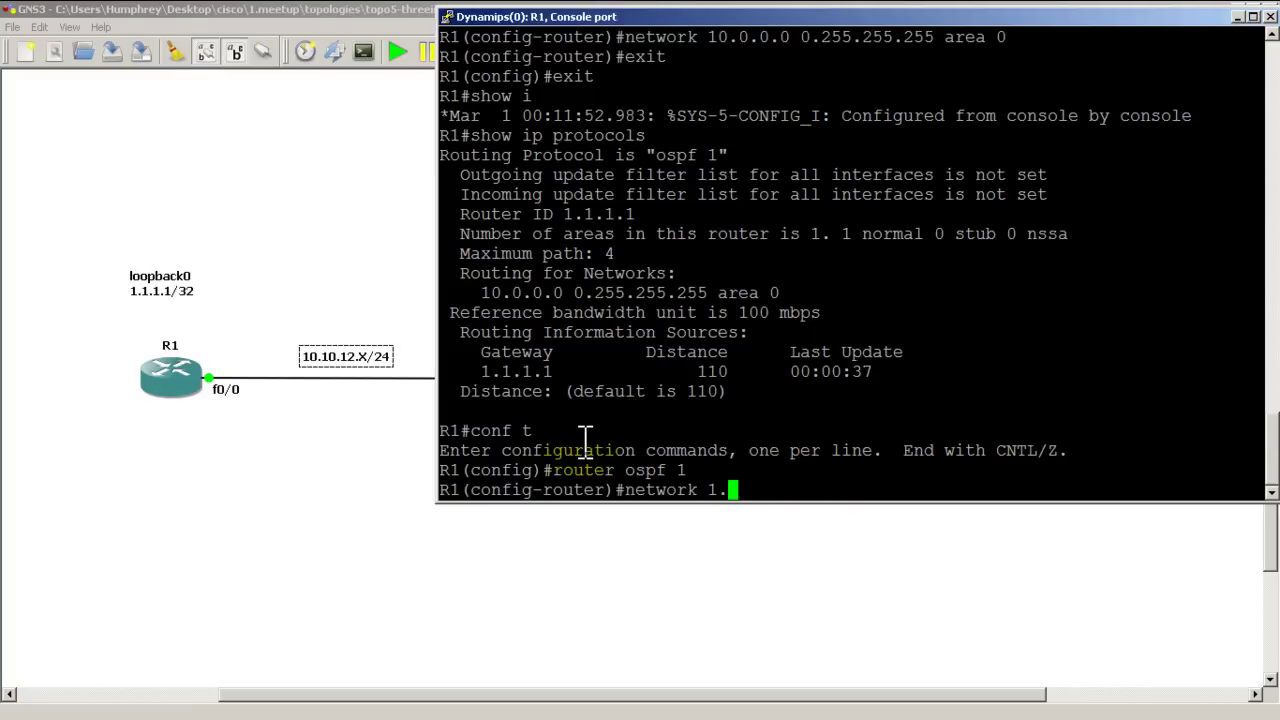
text(0.0.0)
key(BackSpace)
key(BackSpace)
key(BackSpace)
key(BackSpace)
key(BackSpace)
key(BackSpace)
text(1.0.0)
key(BackSpace)
key(BackSpace)
key(BackSpace)
key(BackSpace)
text(1.1 0.0.0.0 )
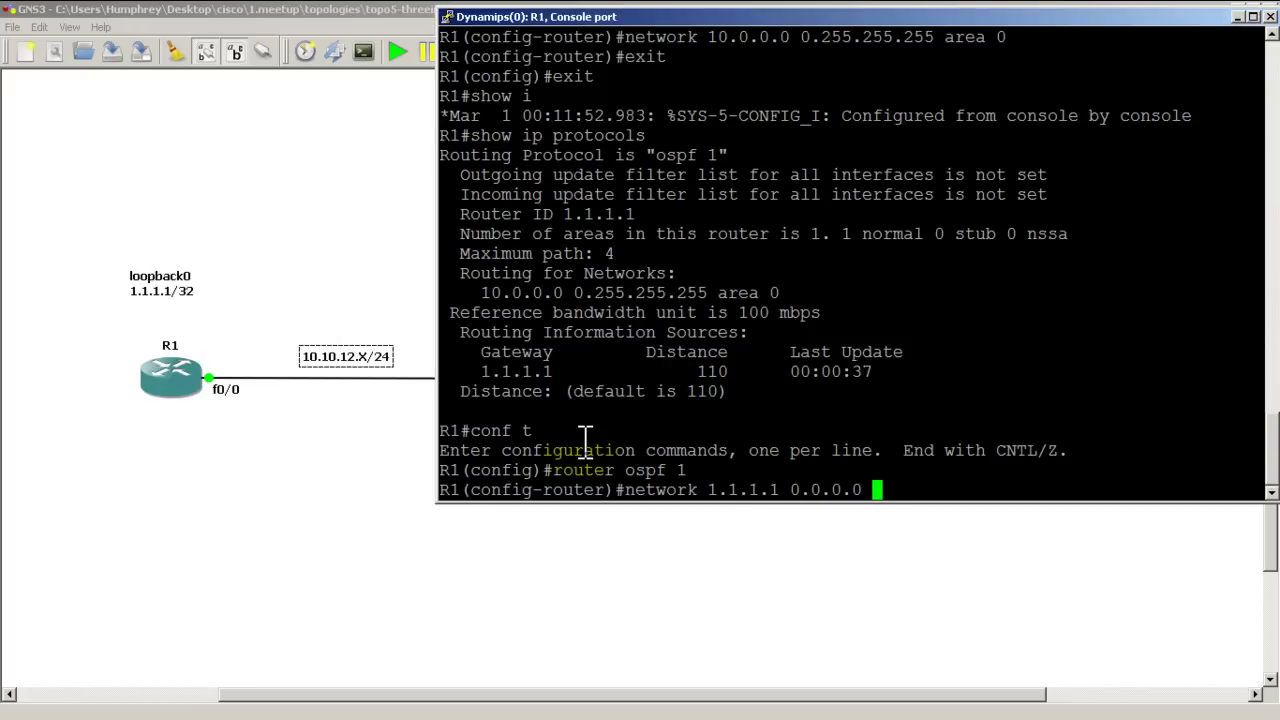
text(area 0)
key(Return)
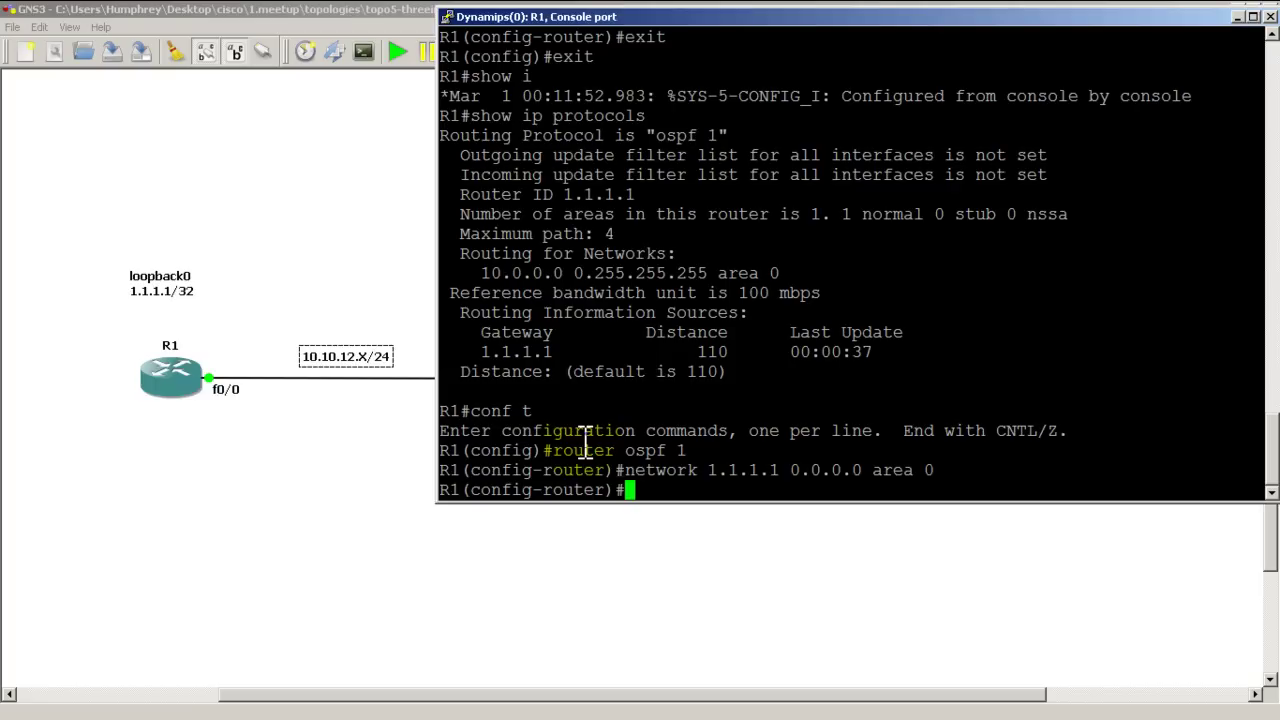
Step: Exit to privileged mode and show R1's routing table, which lists only connected routes
text(exit)
key(Return)
text(exit)
key(Return)
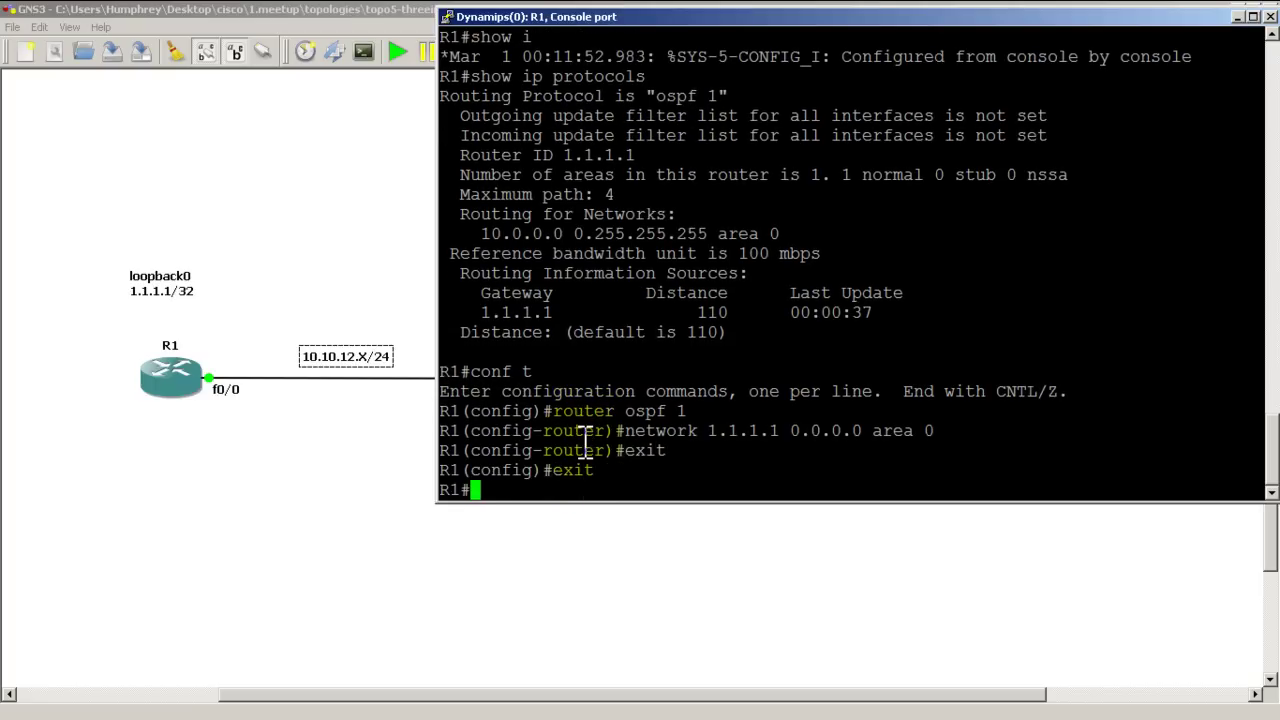
text(show ip route)
key(Return)
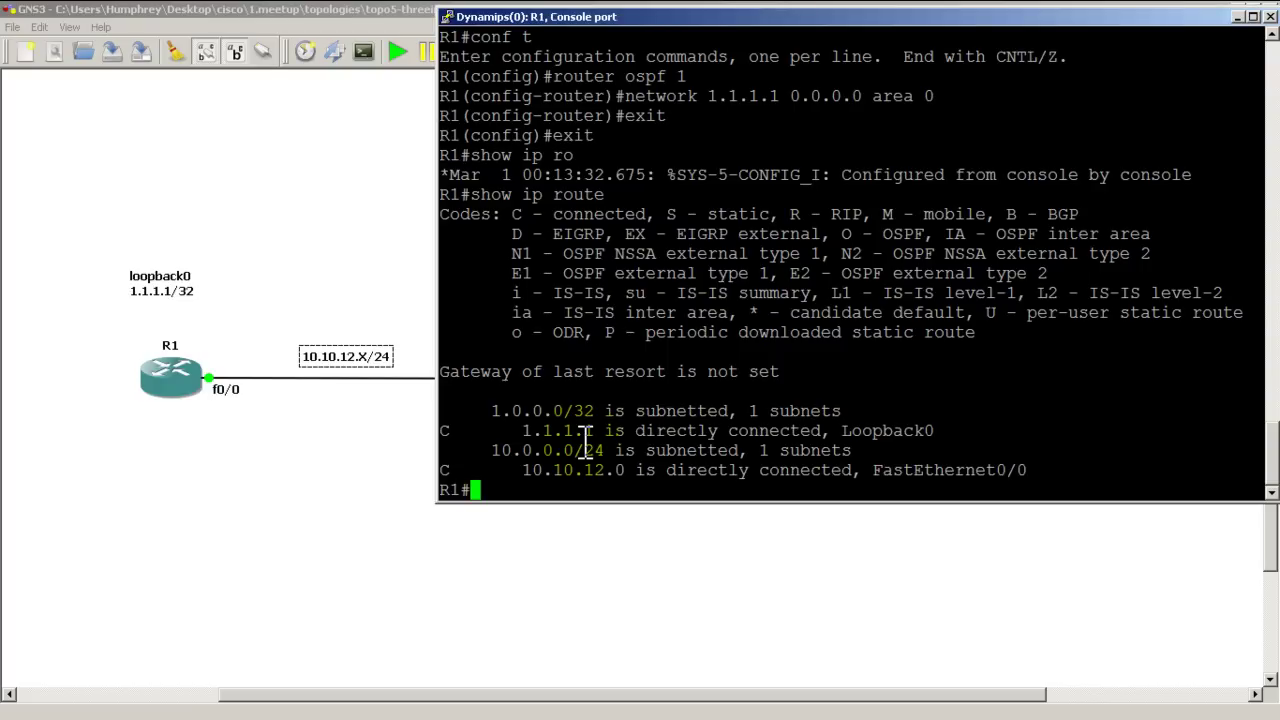
Step: Enable 'debug ip packet' to watch multicasts to 224.0.0.5, then disable it with 'u all'
text(debug ip pcake)
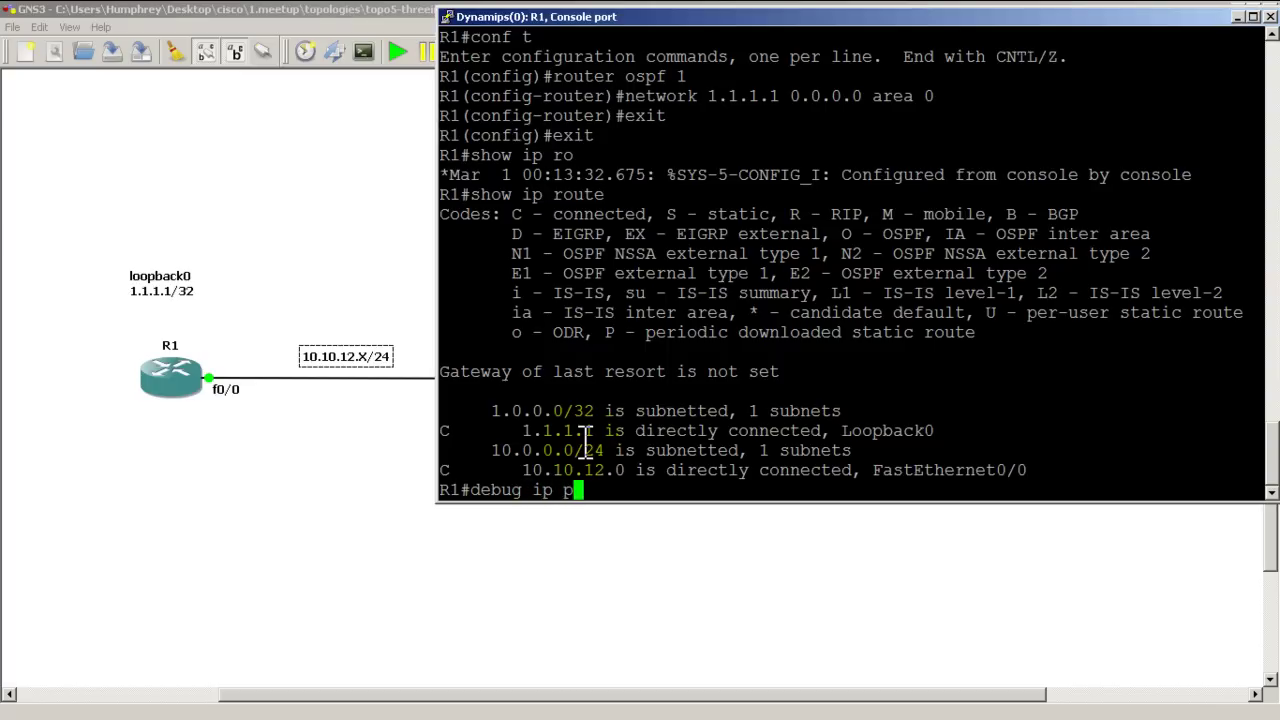
key(BackSpace)
key(BackSpace)
key(BackSpace)
key(BackSpace)
text(acket)
key(Return)
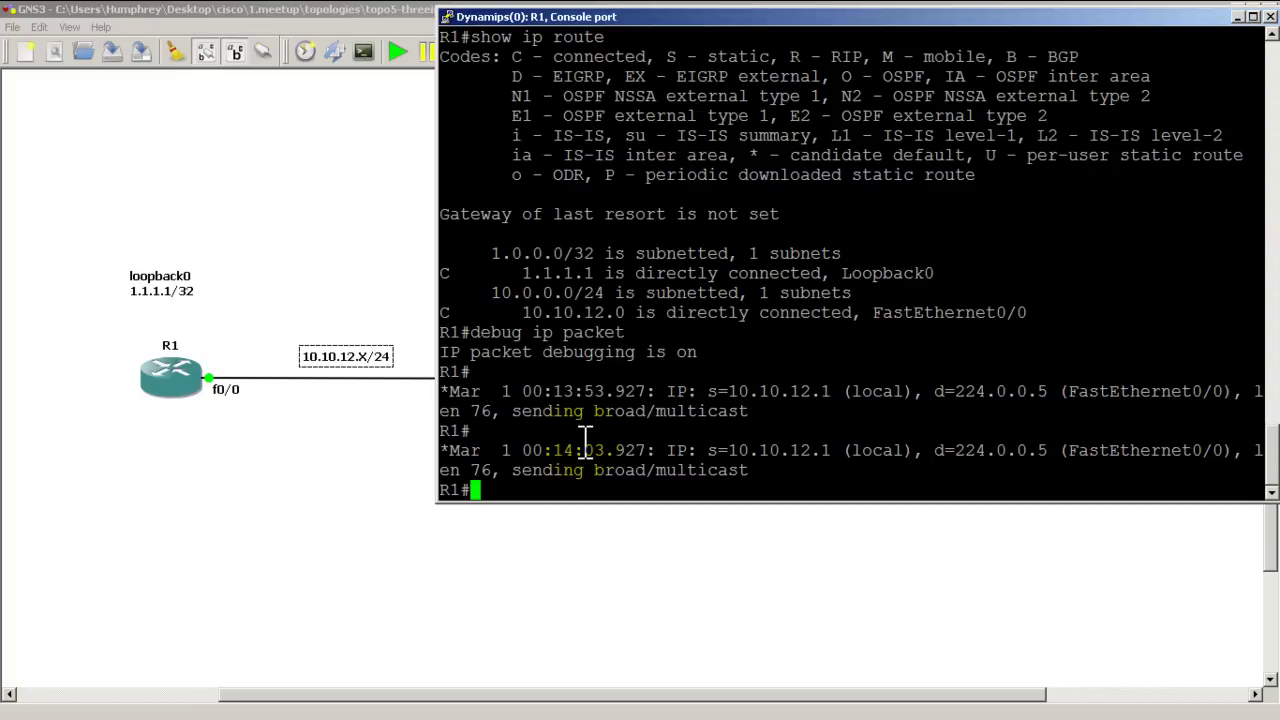
text(u all)
key(Return)
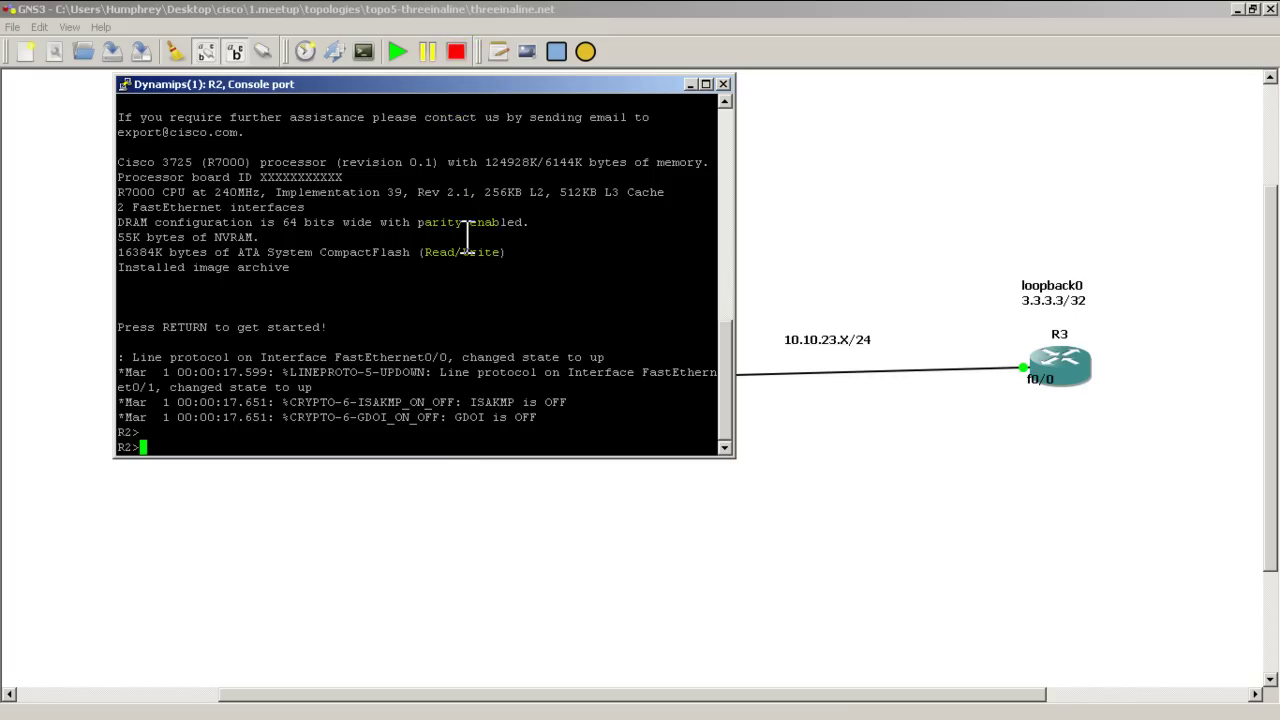
Step: On R2, enter OSPF process 1 configuration via 'en', 'conf t' and 'router ospf 1'
text(en)
key(Return)
text(conf t)
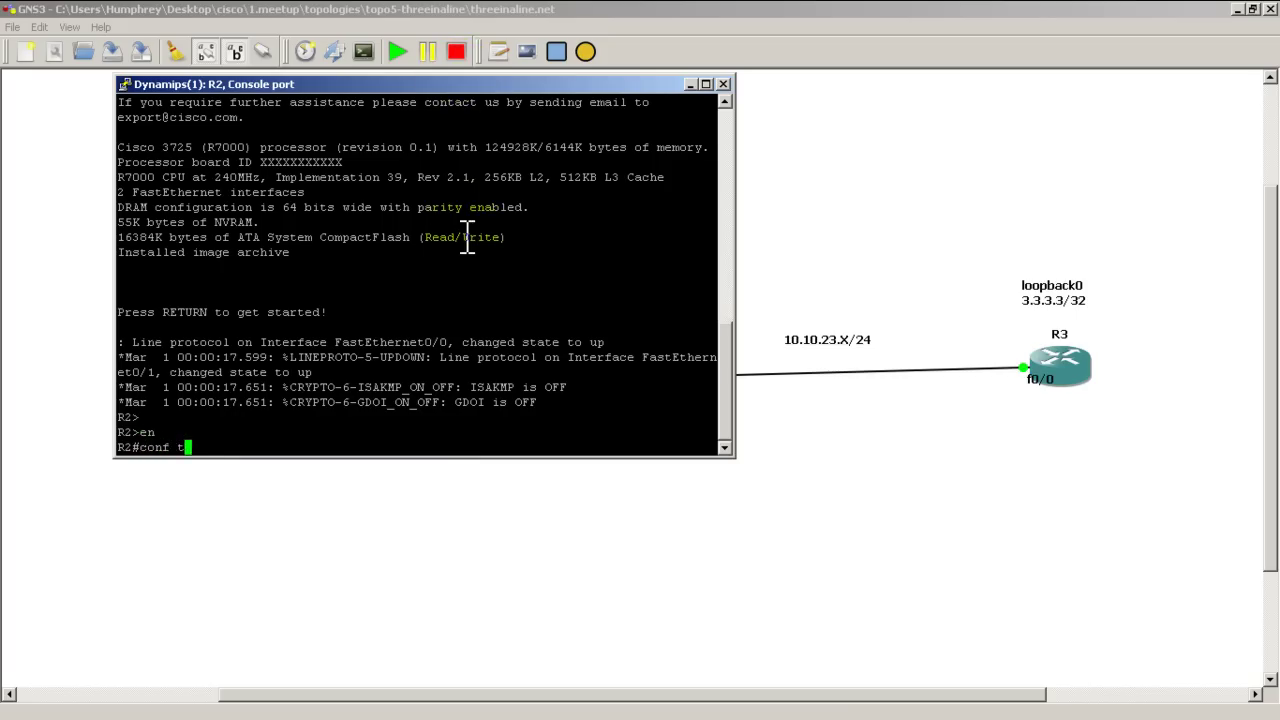
key(Return)
text(router ospf 1)
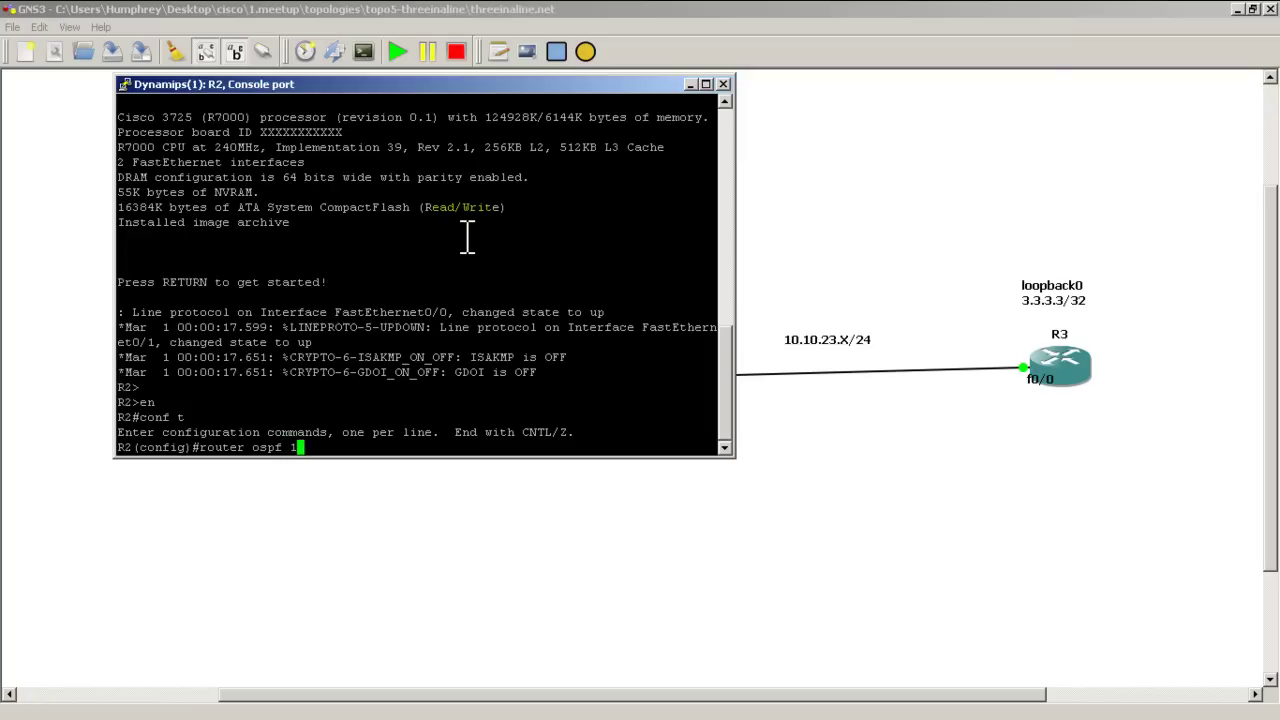
key(Return)
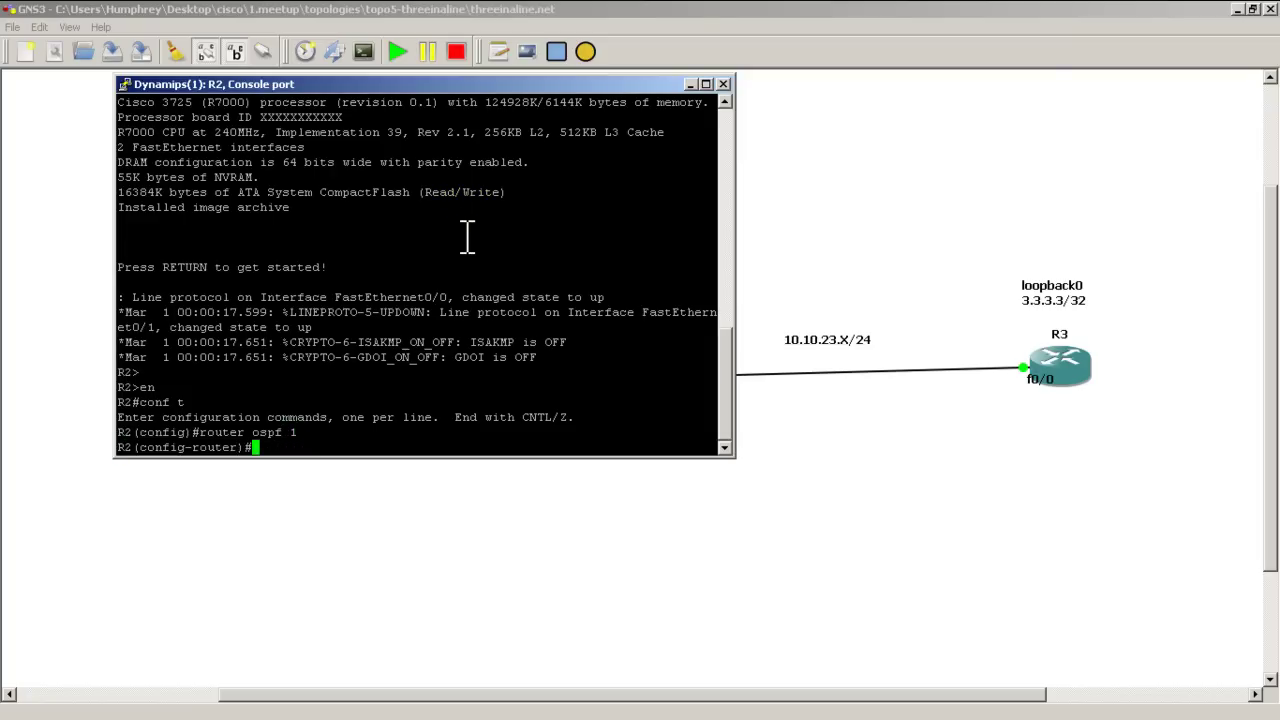
Step: Draft 'network 0.0.0.0 255.255.255.255 area 0' on R2 and return to the topology diagram
text(network 0.0.0.0 2)
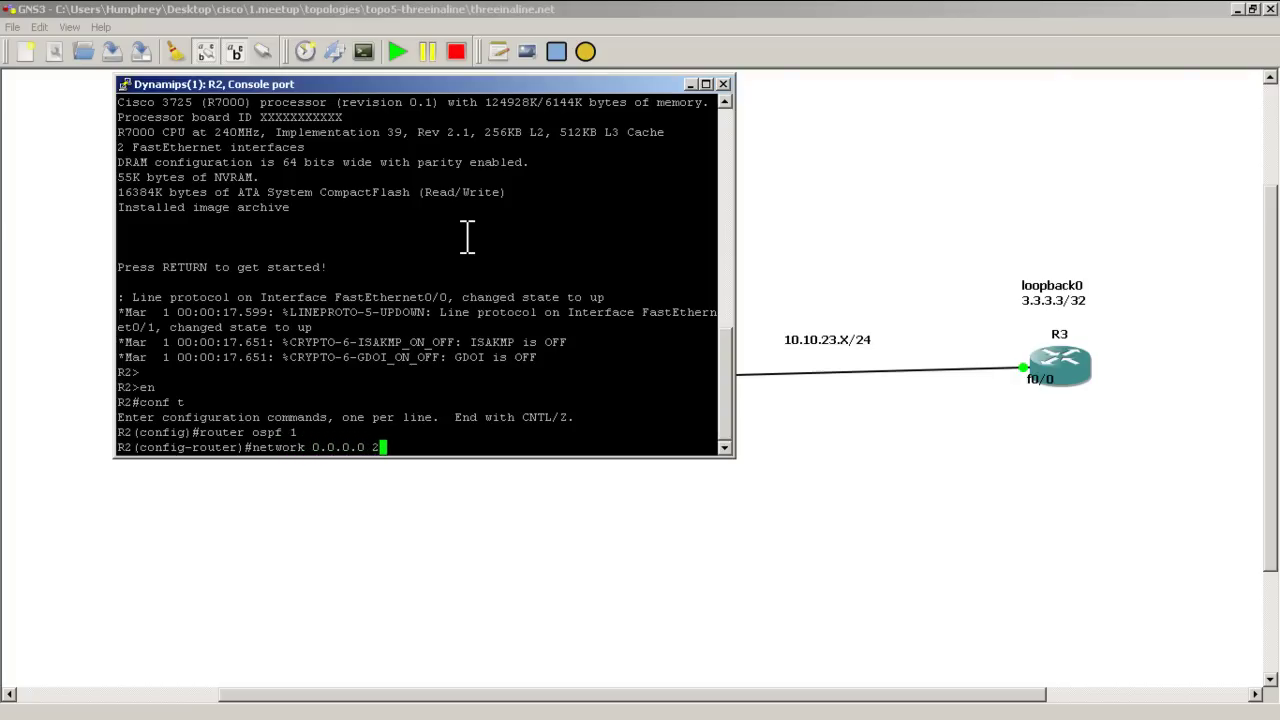
text(55.255.255.255 area 0)
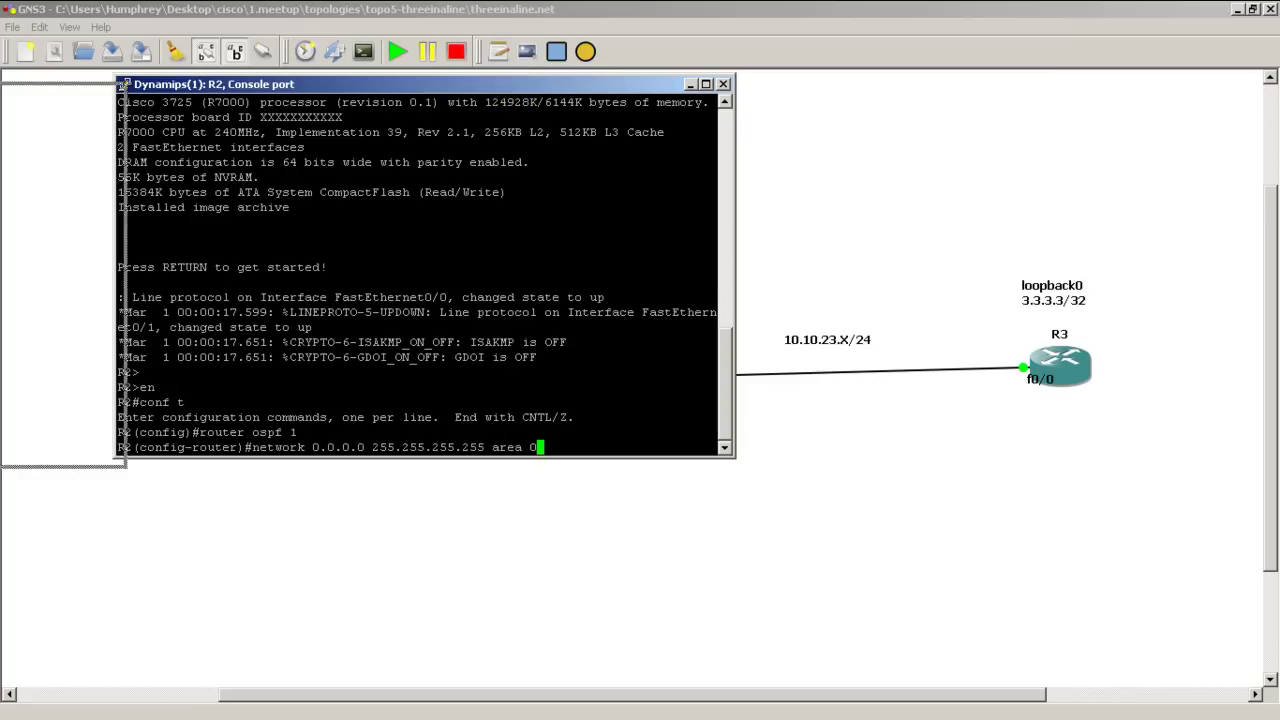
click(471, 379)
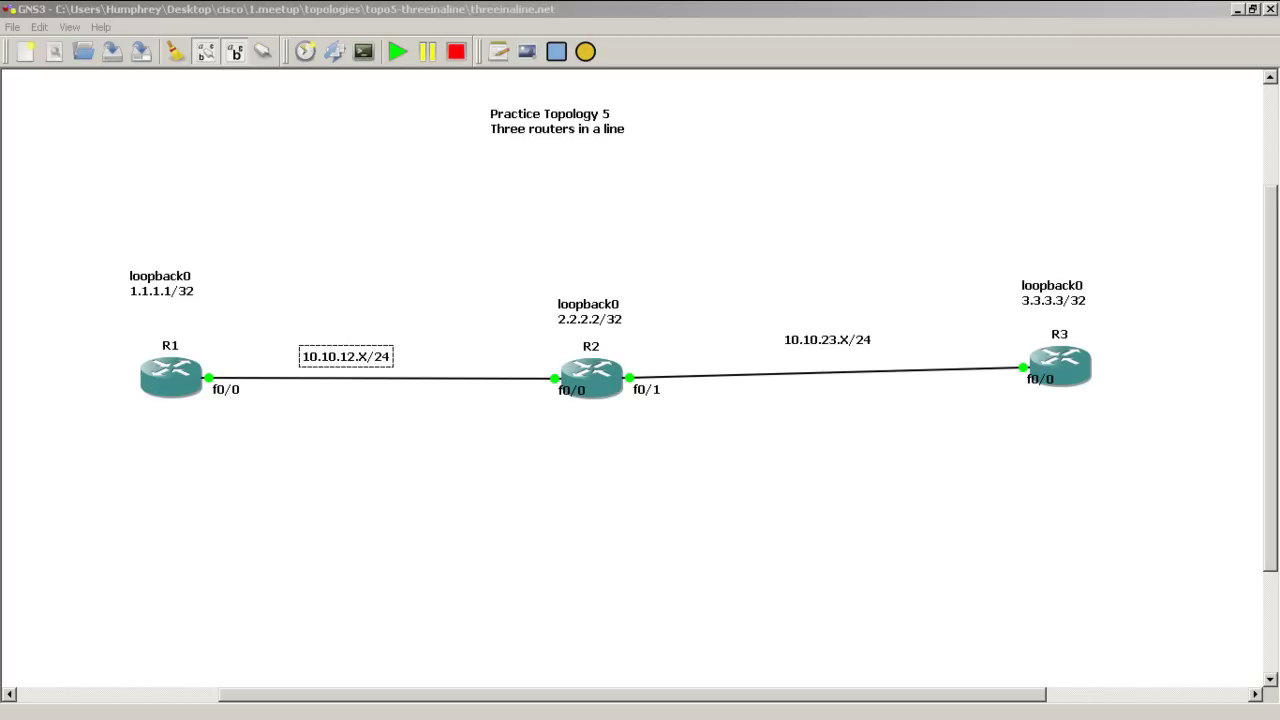
Step: Submit R2's 'network 0.0.0.0 255.255.255.255 area 0' statement and highlight the FULL adjacency message for 1.1.1.1
drag(109, 463, 787, 28)
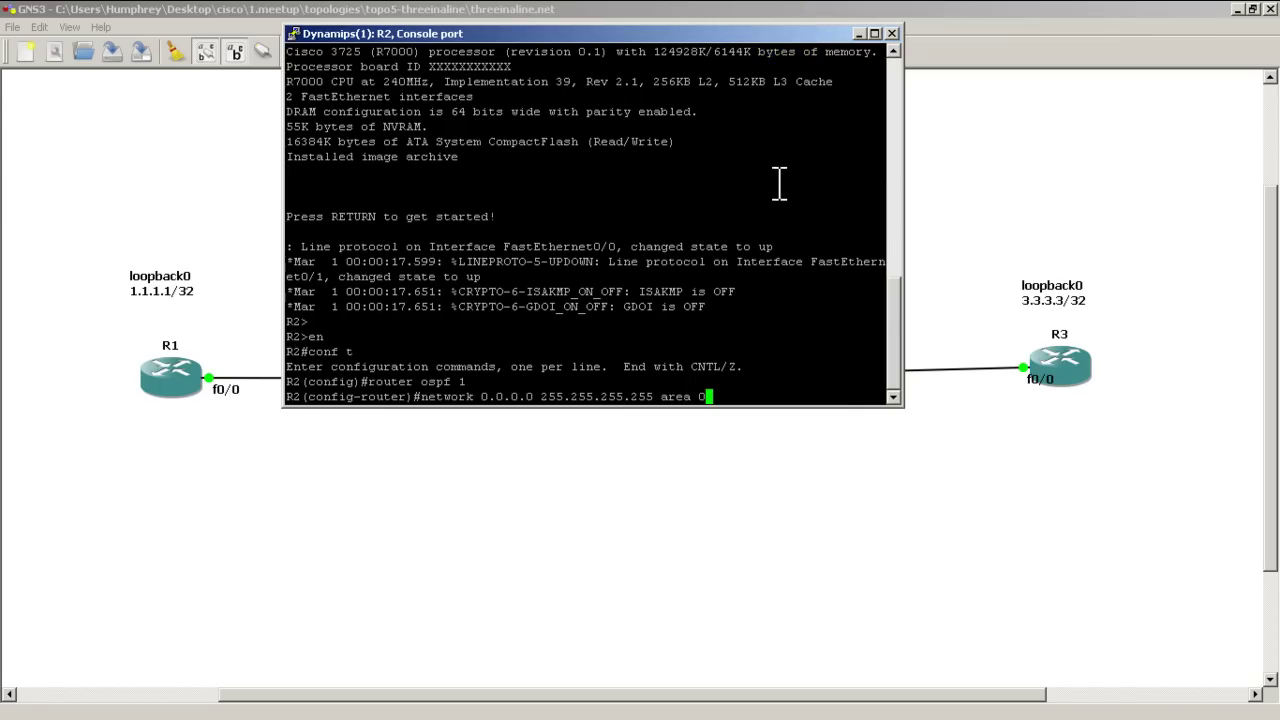
key(Return)
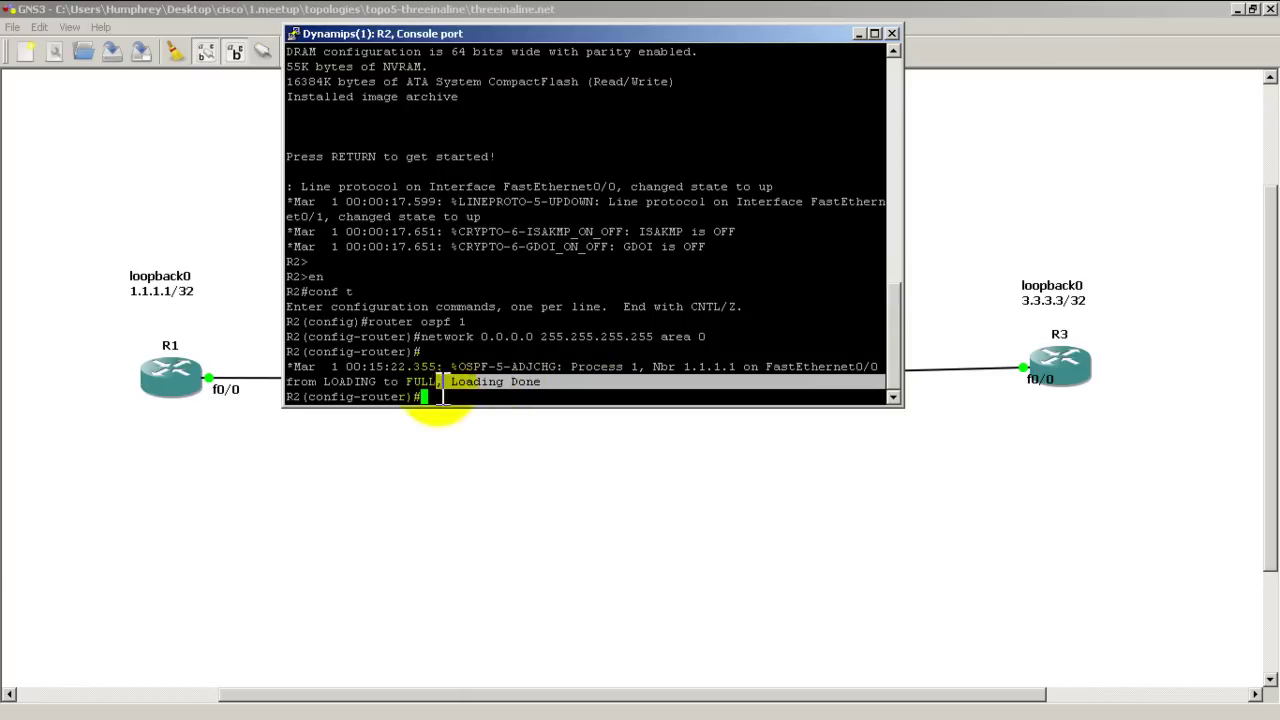
triple_click(288, 368)
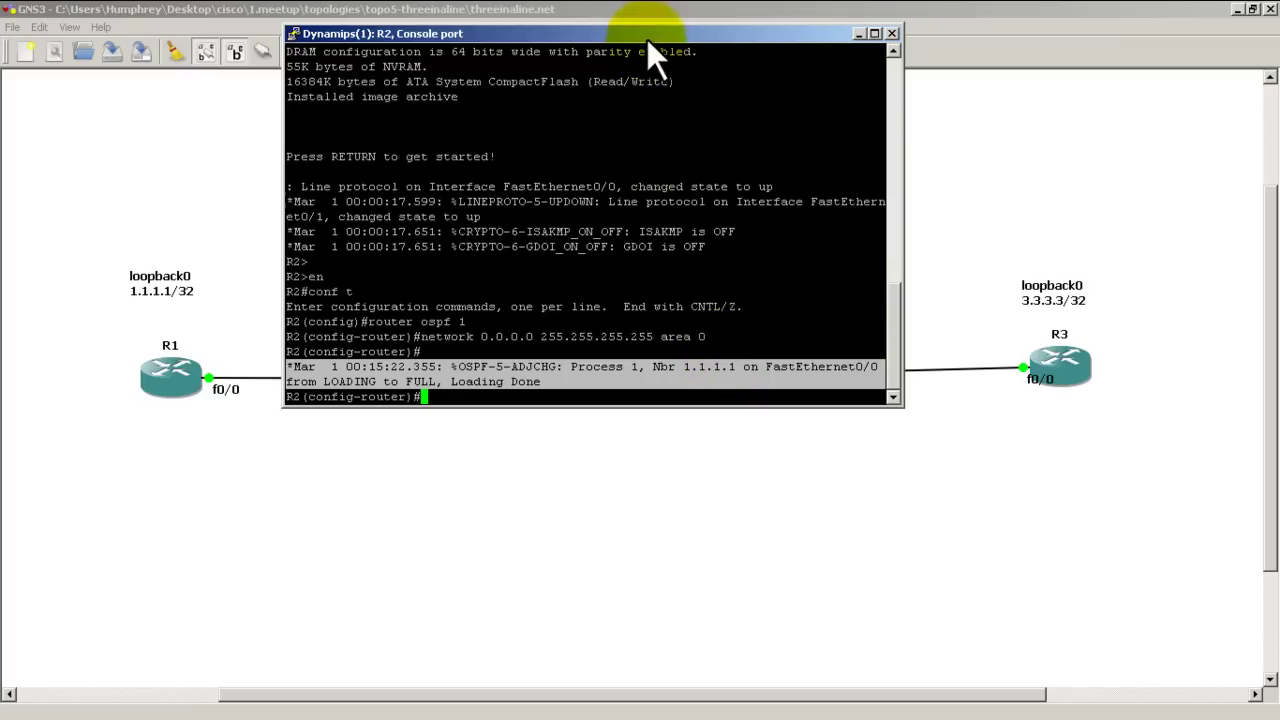
drag(647, 39, 972, 113)
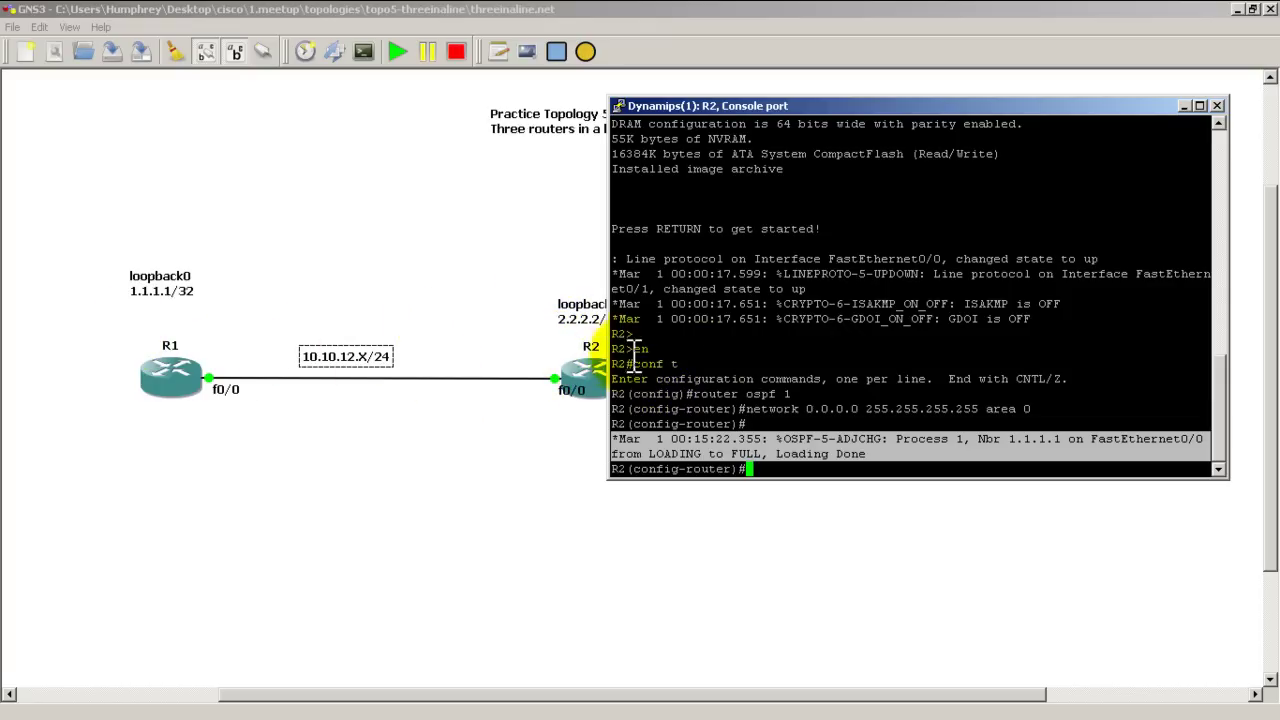
click(869, 352)
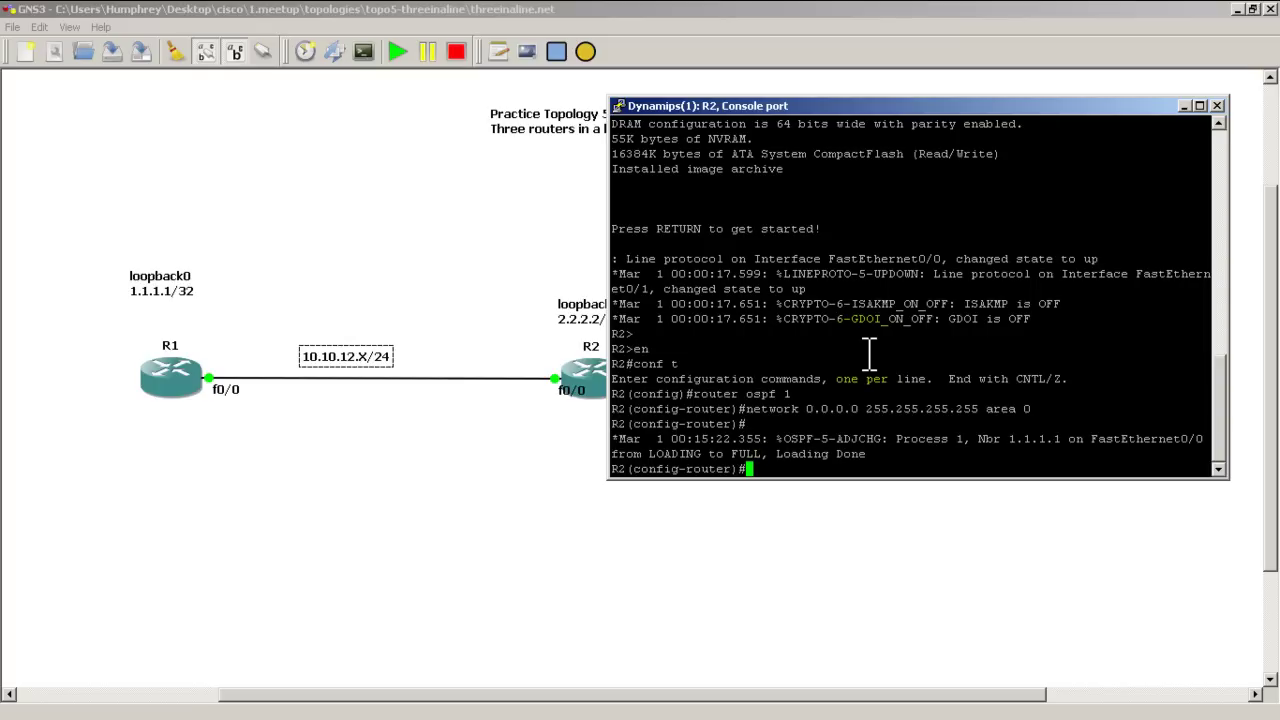
Step: Highlight the adjacency Loading Done line, then leave R2's router configuration mode
drag(952, 458, 598, 440)
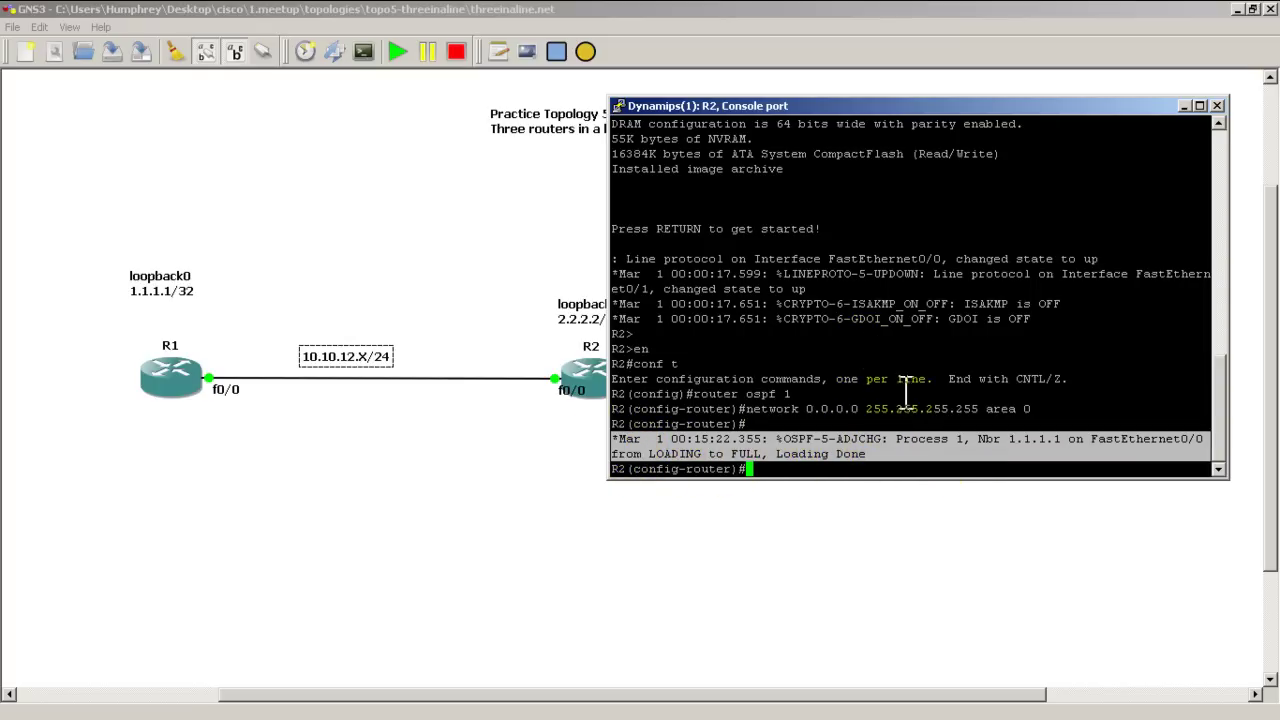
click(914, 362)
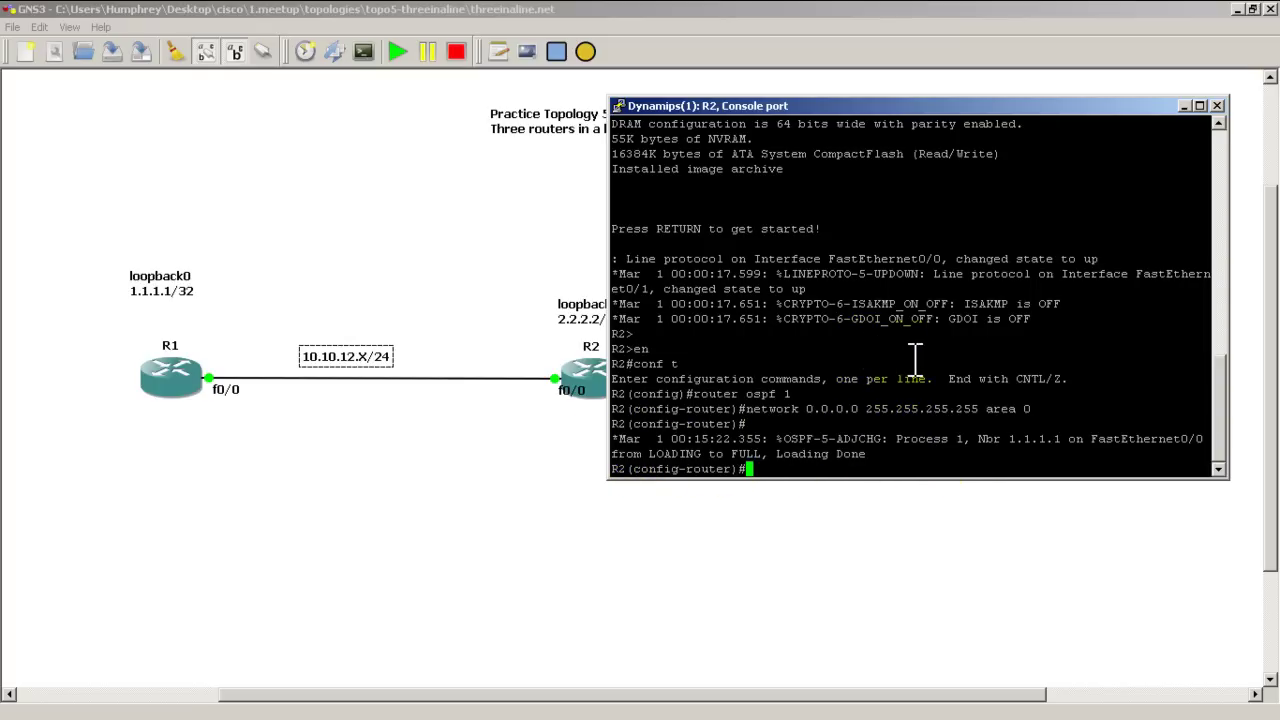
text(exit)
key(Return)
Step: Return R2 to privileged mode and show its routing table, highlighting the OSPF route to 1.1.1.1 via 10.10.12.1
text(exit)
key(Return)
text(show)
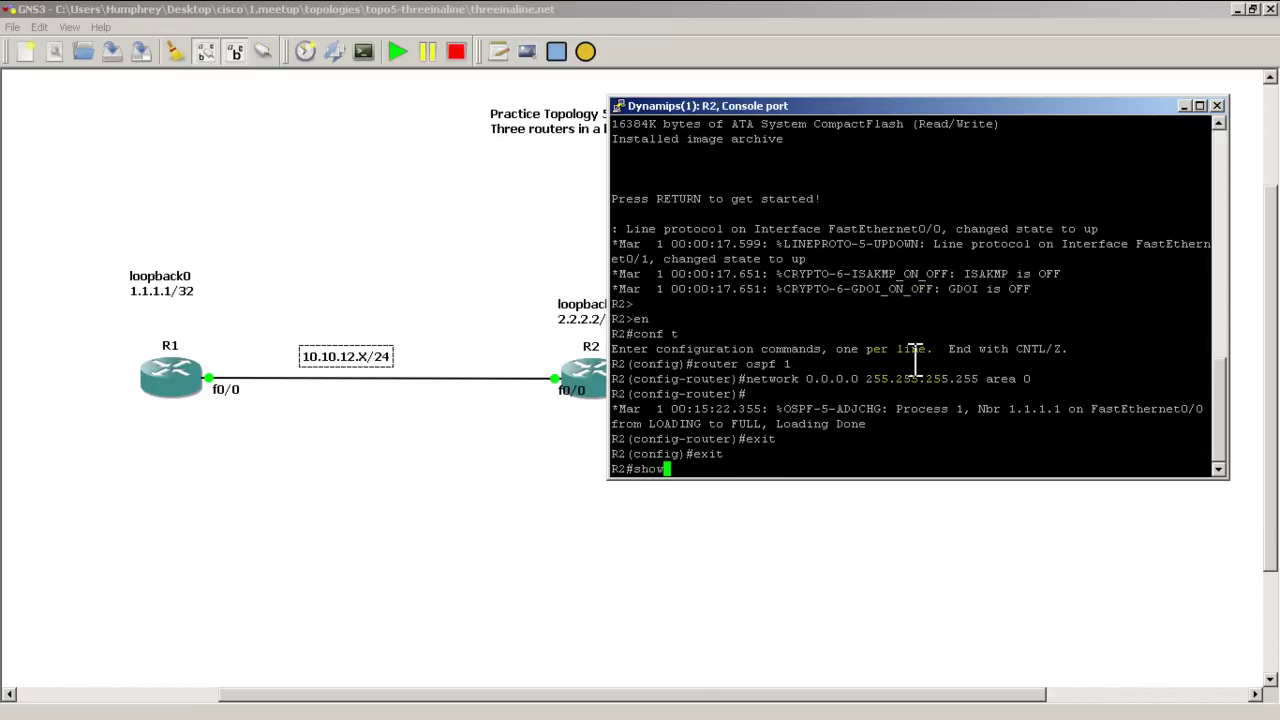
text( ip route)
key(Return)
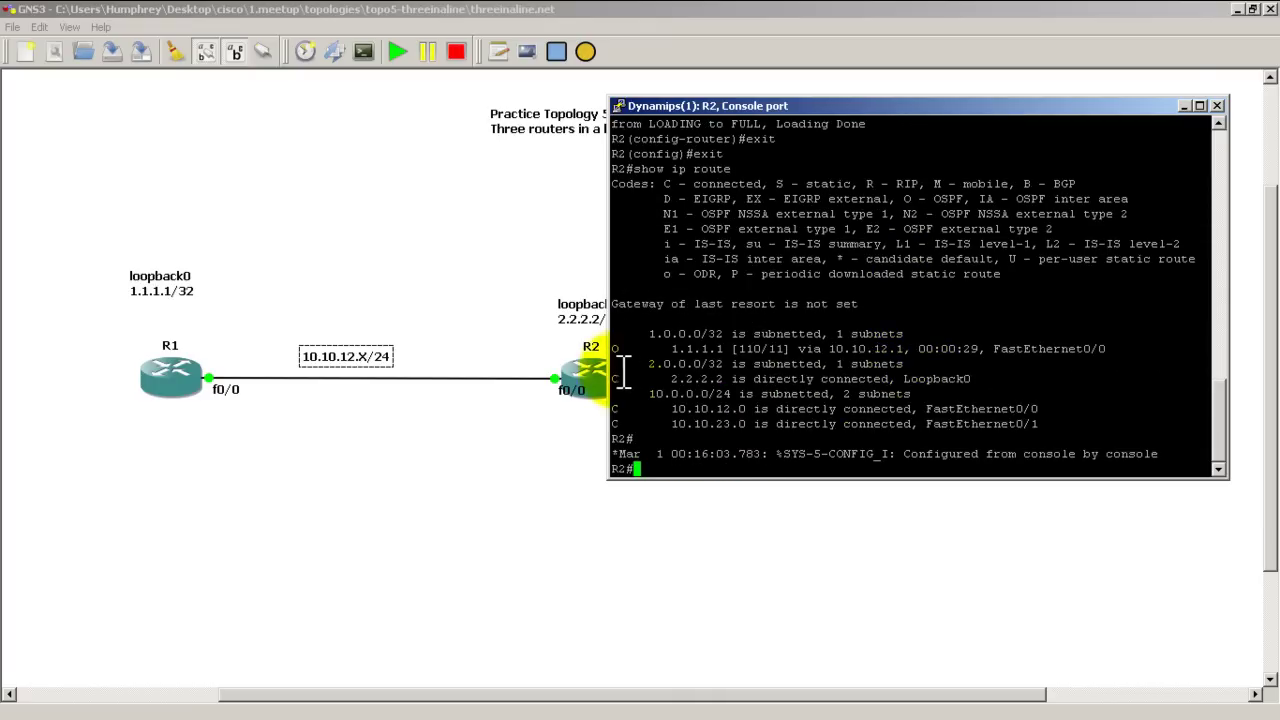
drag(617, 350, 970, 372)
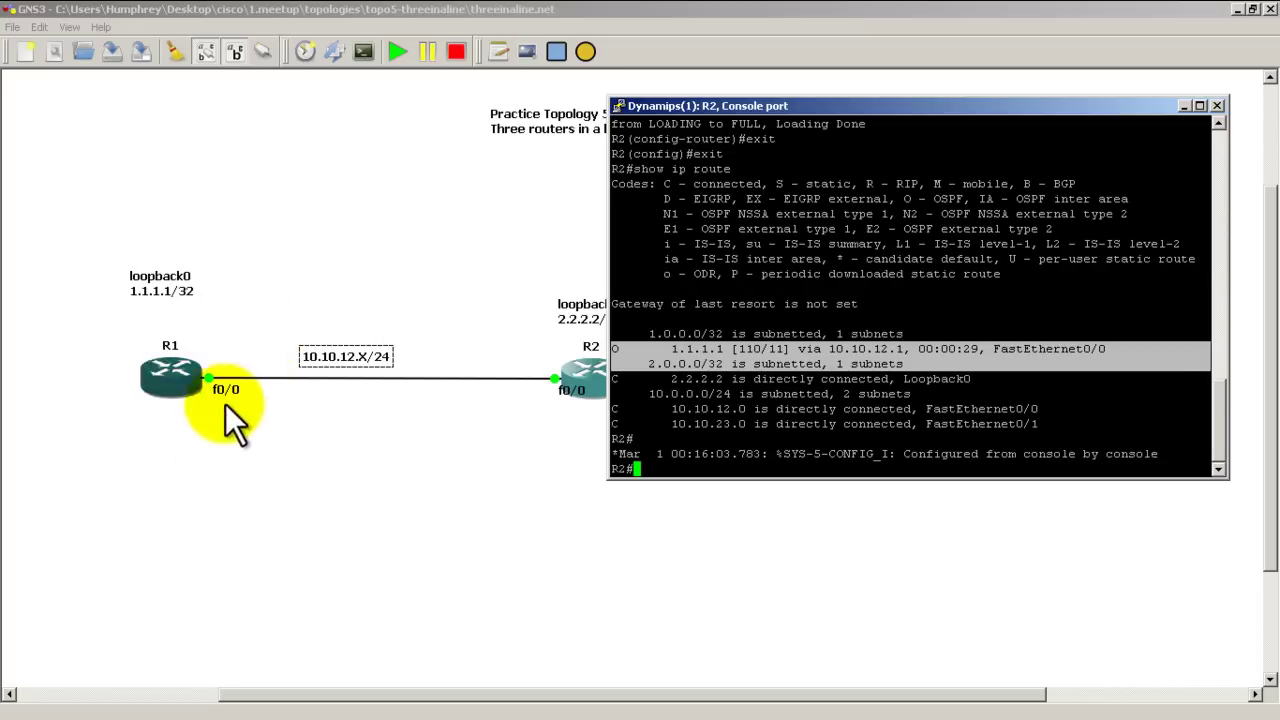
click(797, 335)
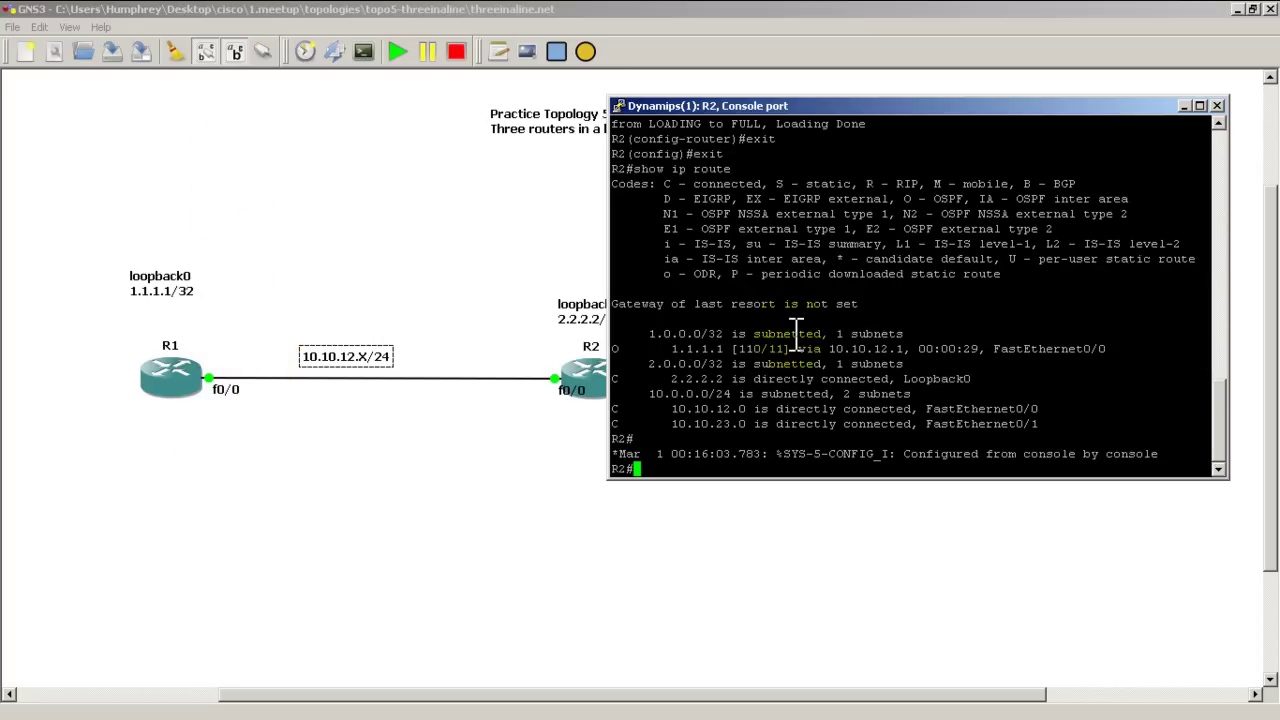
Step: Ping 1.1.1.1 from R2 with 100 percent success, then highlight the connected 10.10.12.0 route
text(ping 1.1.1.1)
key(Return)
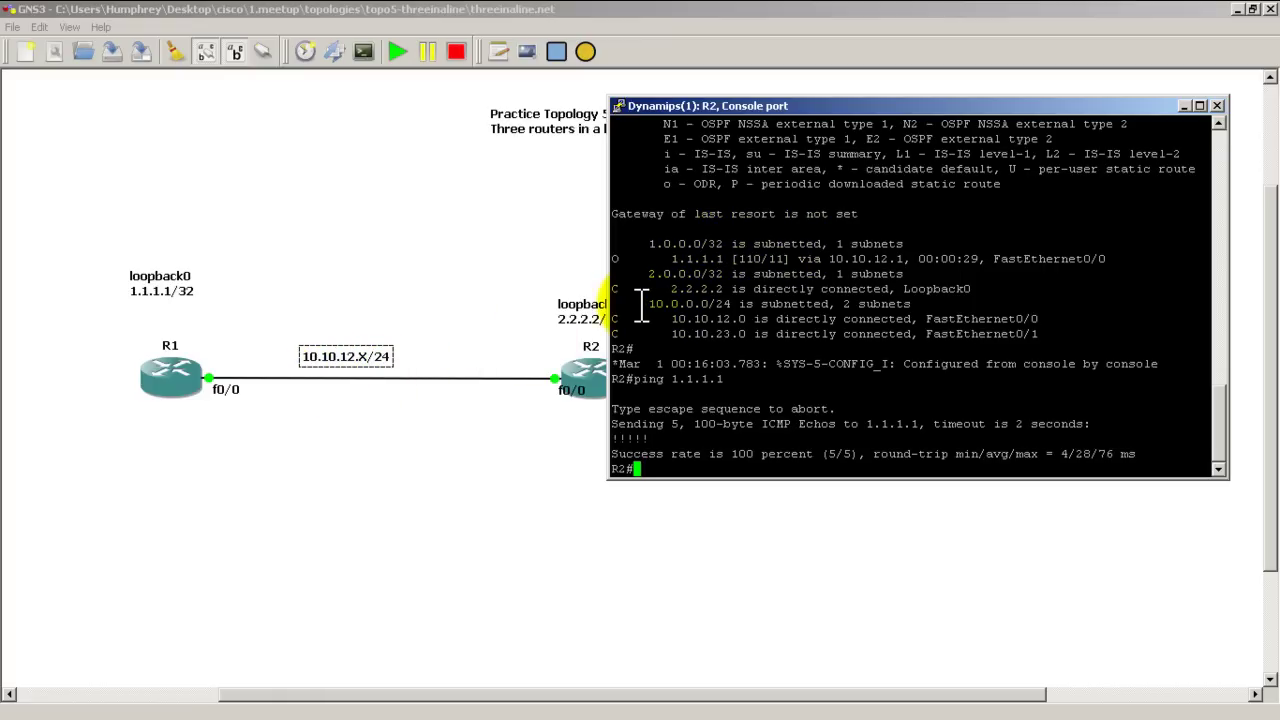
drag(613, 318, 1046, 314)
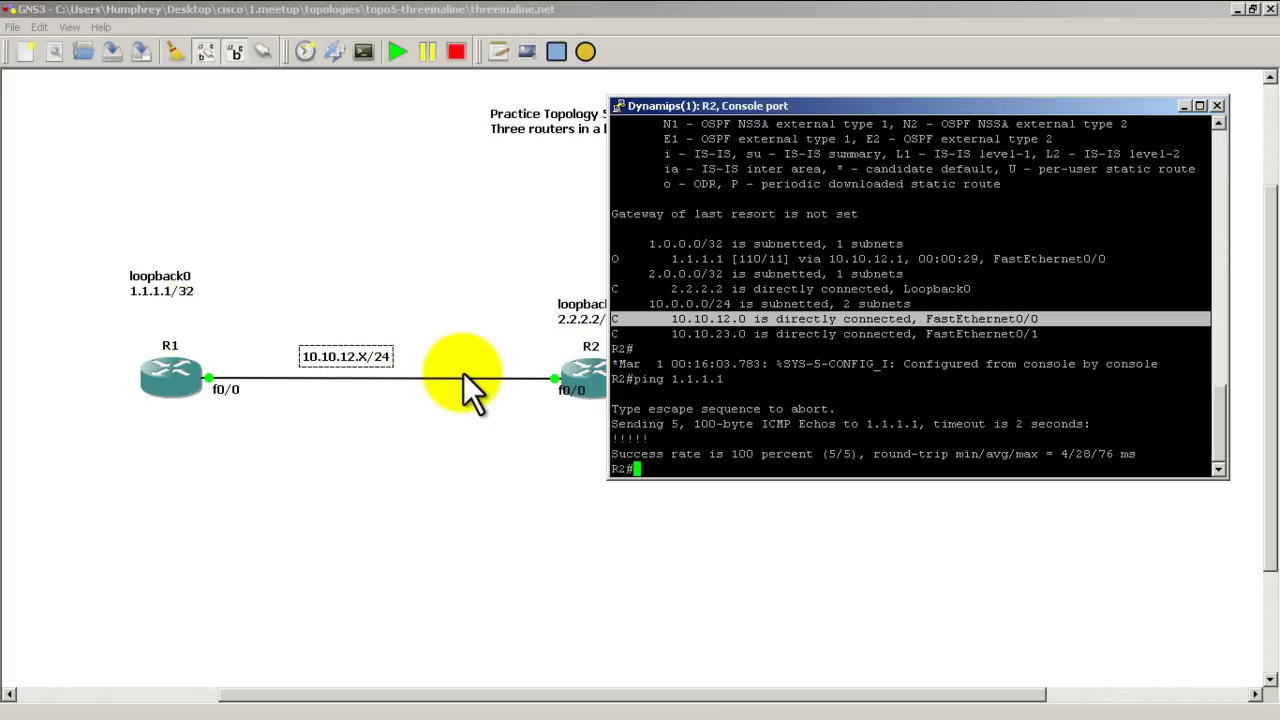
Step: Switch from R2's console to R3's console and enter privileged mode with en
click(740, 338)
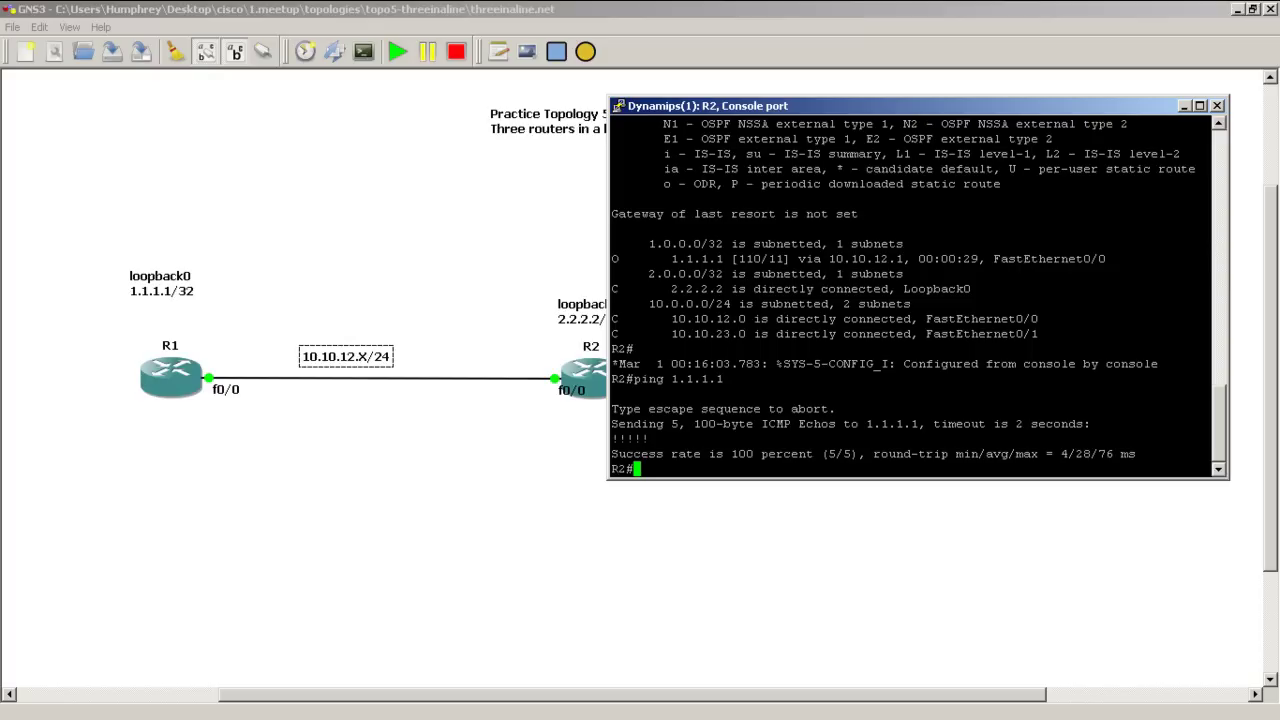
key(alt+Tab)
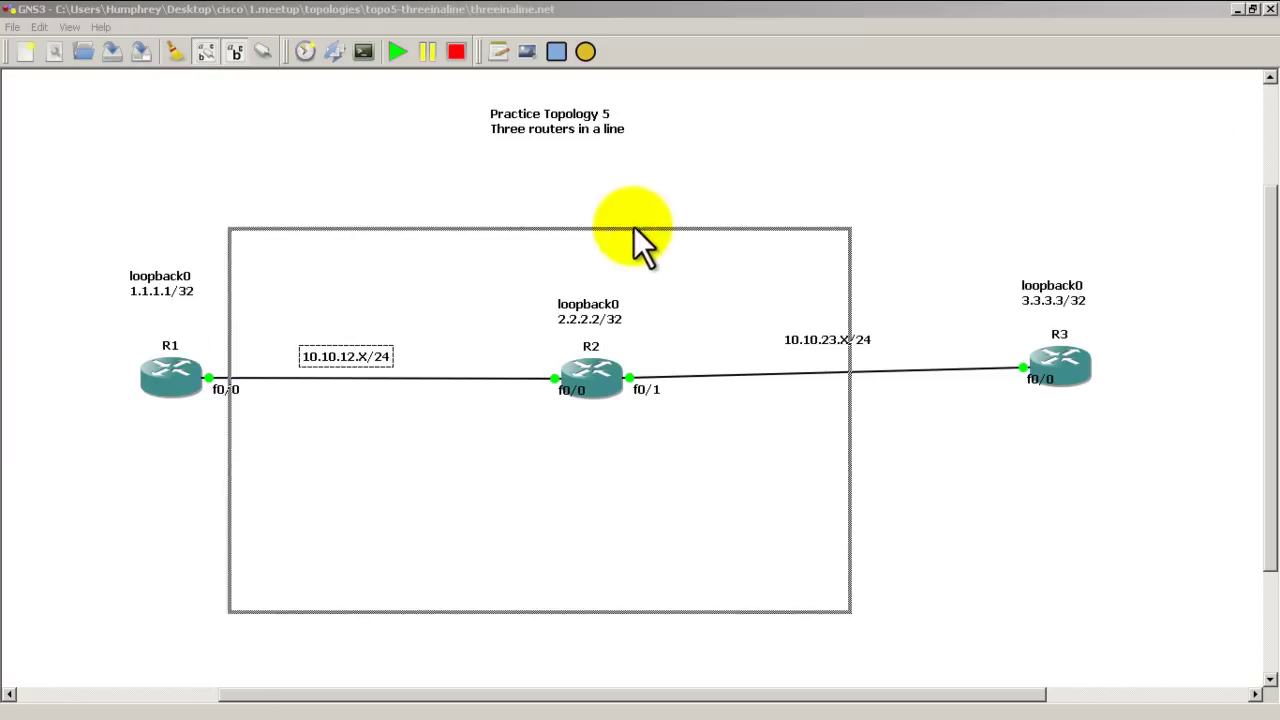
drag(634, 226, 716, 94)
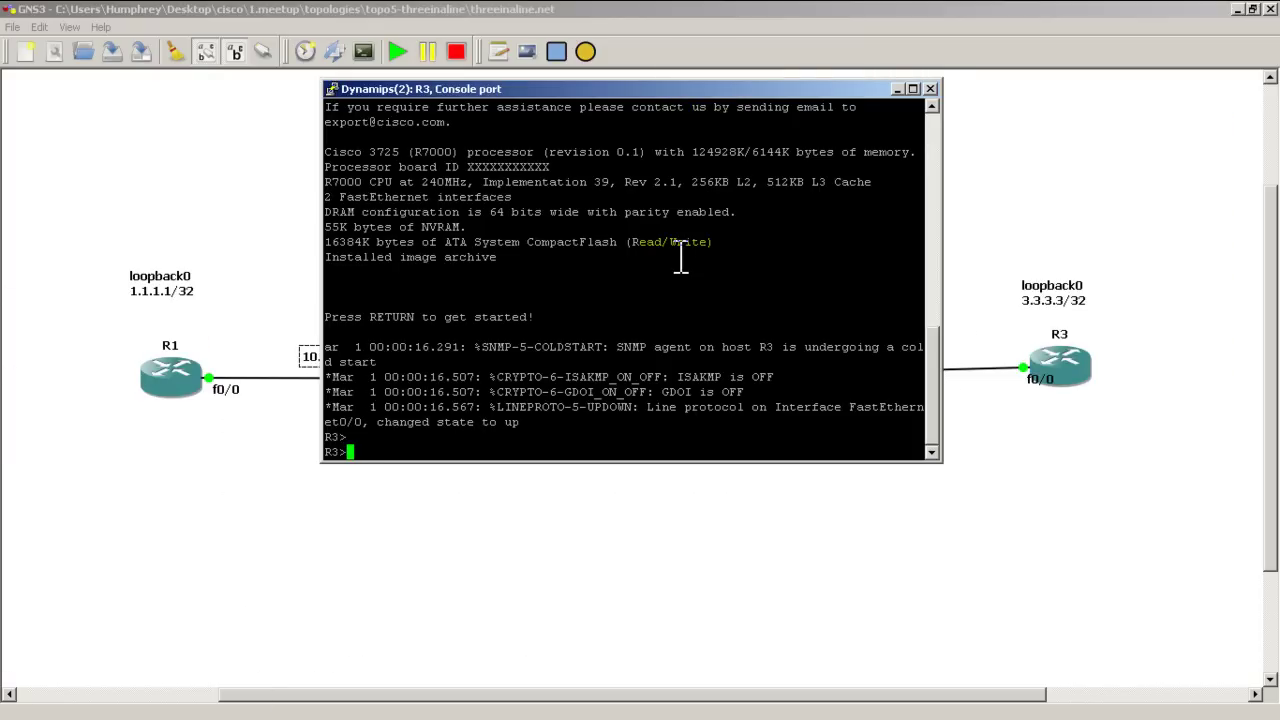
text(en)
key(Return)
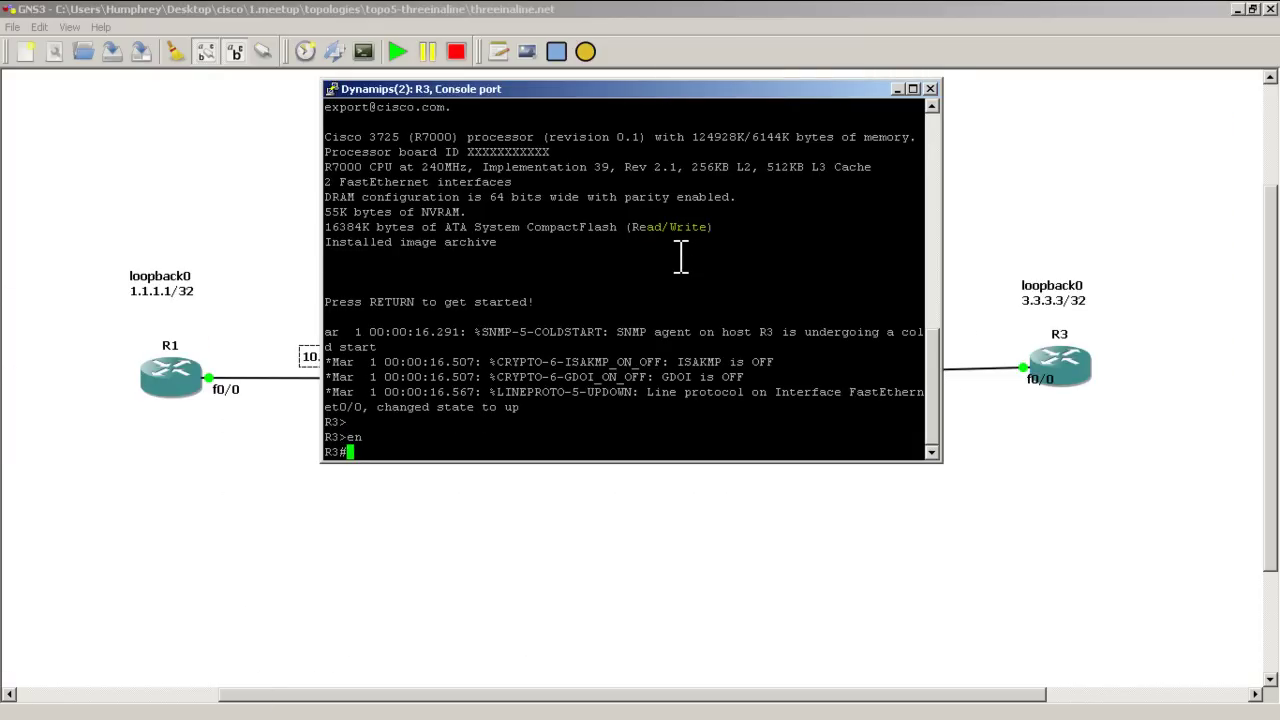
Step: On R3, start 'router ospf 1' with networks 10.10.0.0 0.0.255.255 and 3.0.0.0 0.255.255.255 in area 0
drag(730, 93, 575, 110)
text(conf t)
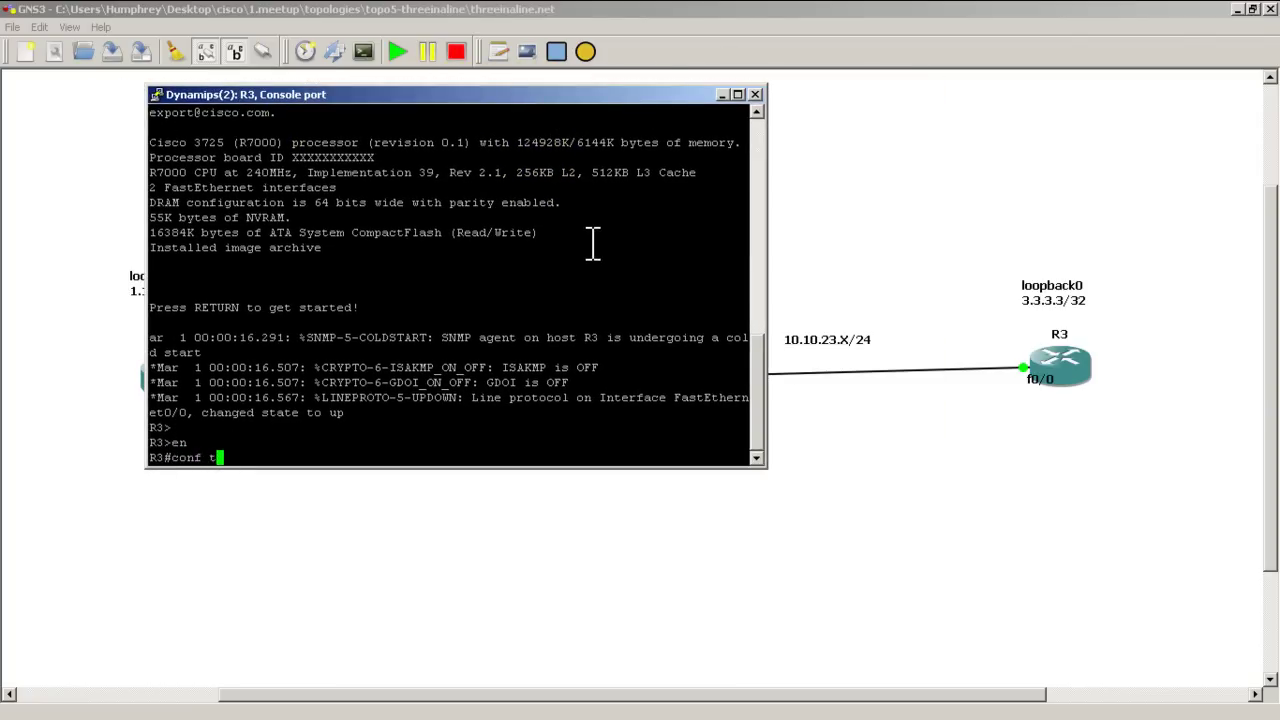
key(Return)
text(router ospf 1)
key(Return)
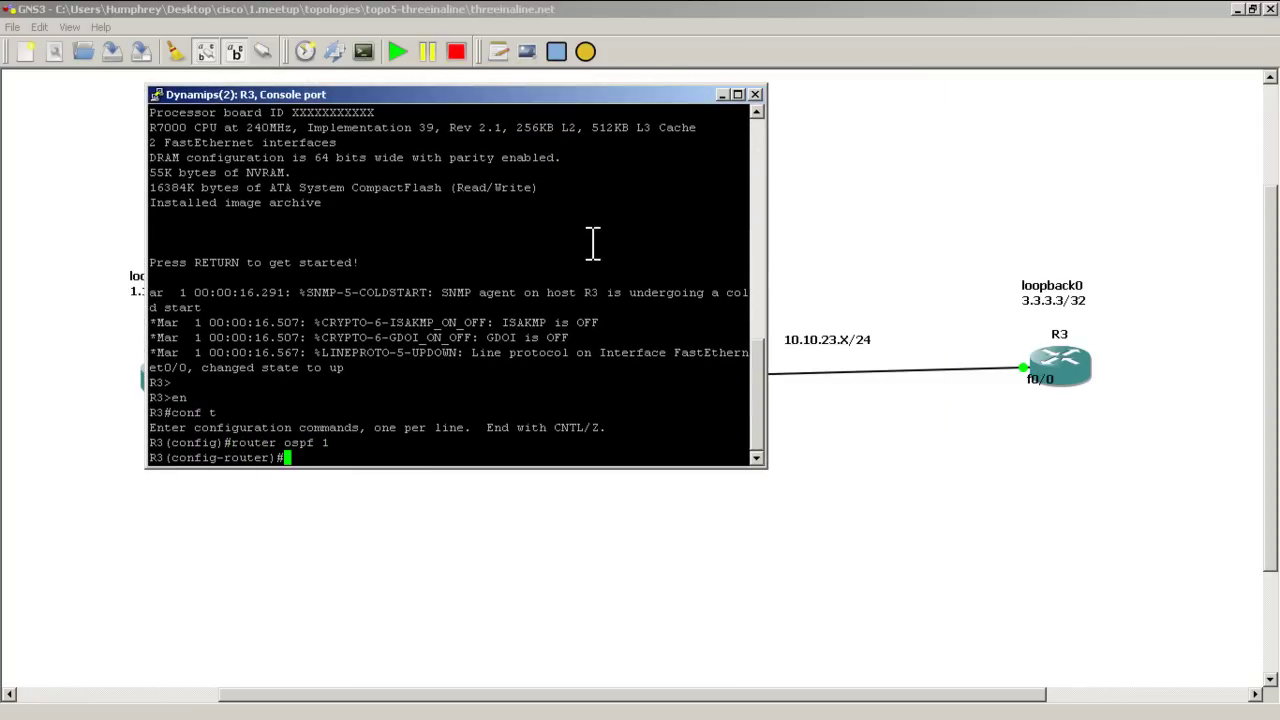
text(network 10.10.0.0 0.0.)
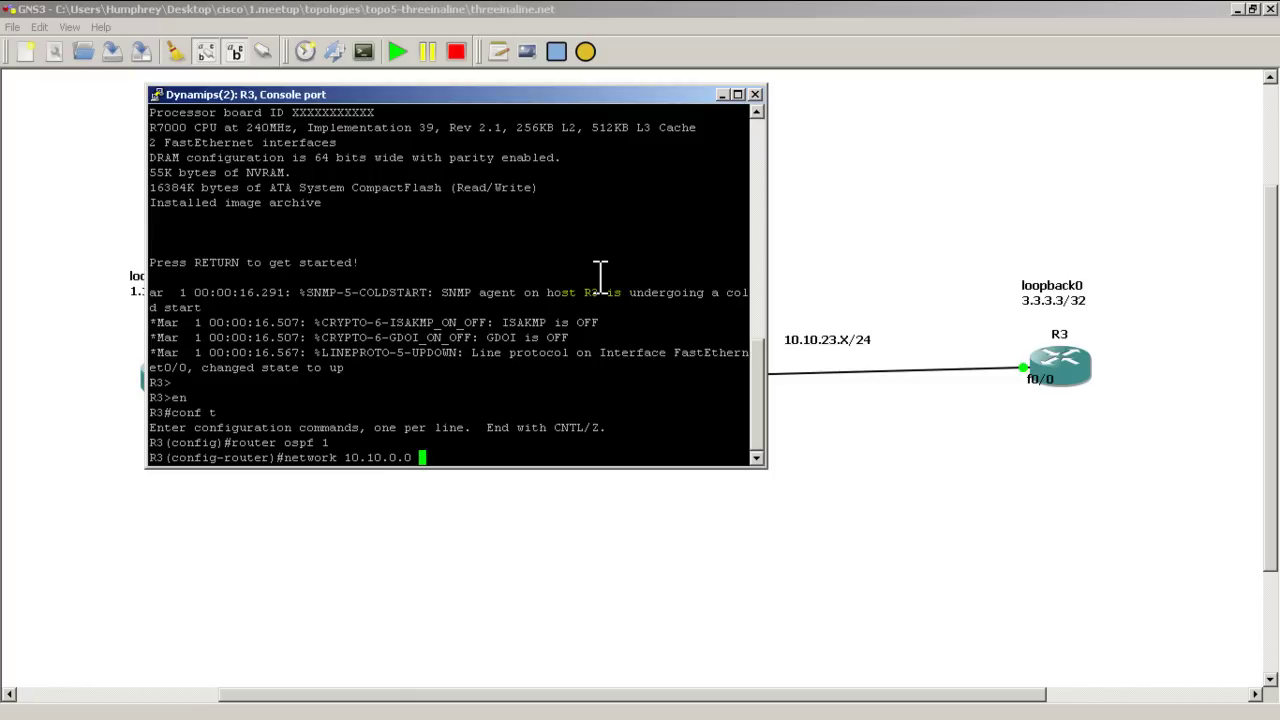
text(255.255 area 0)
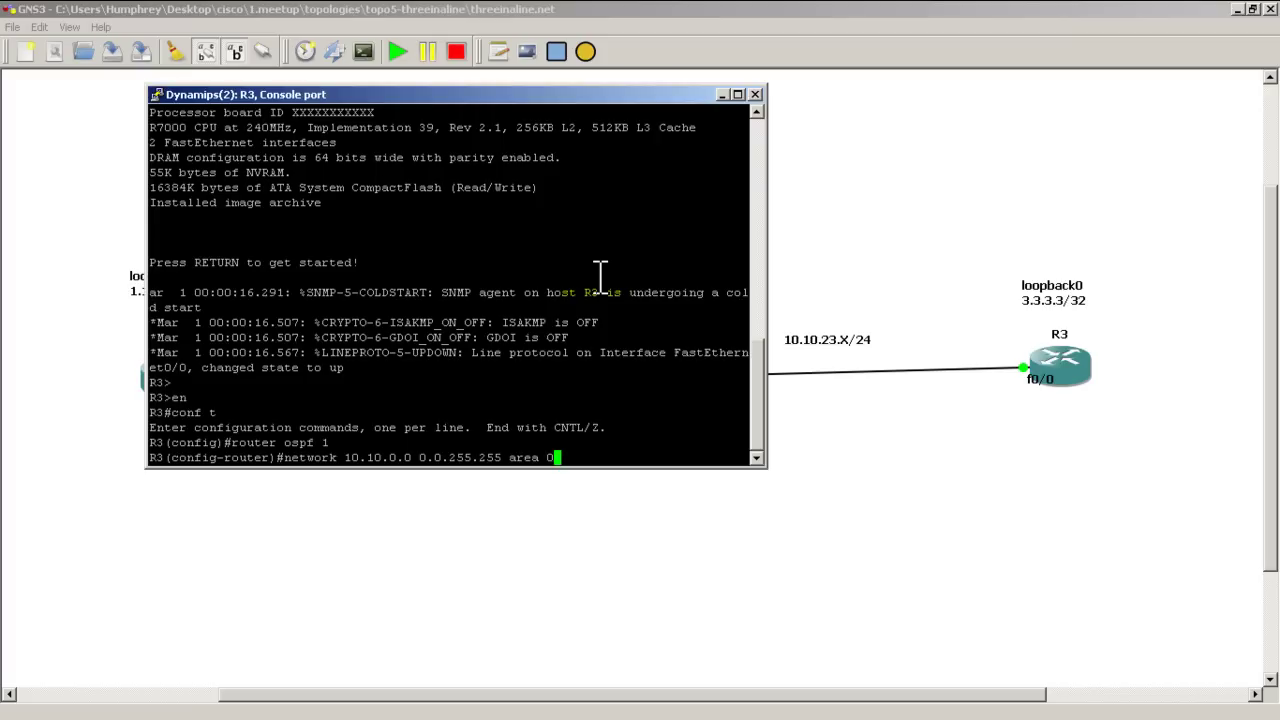
key(Return)
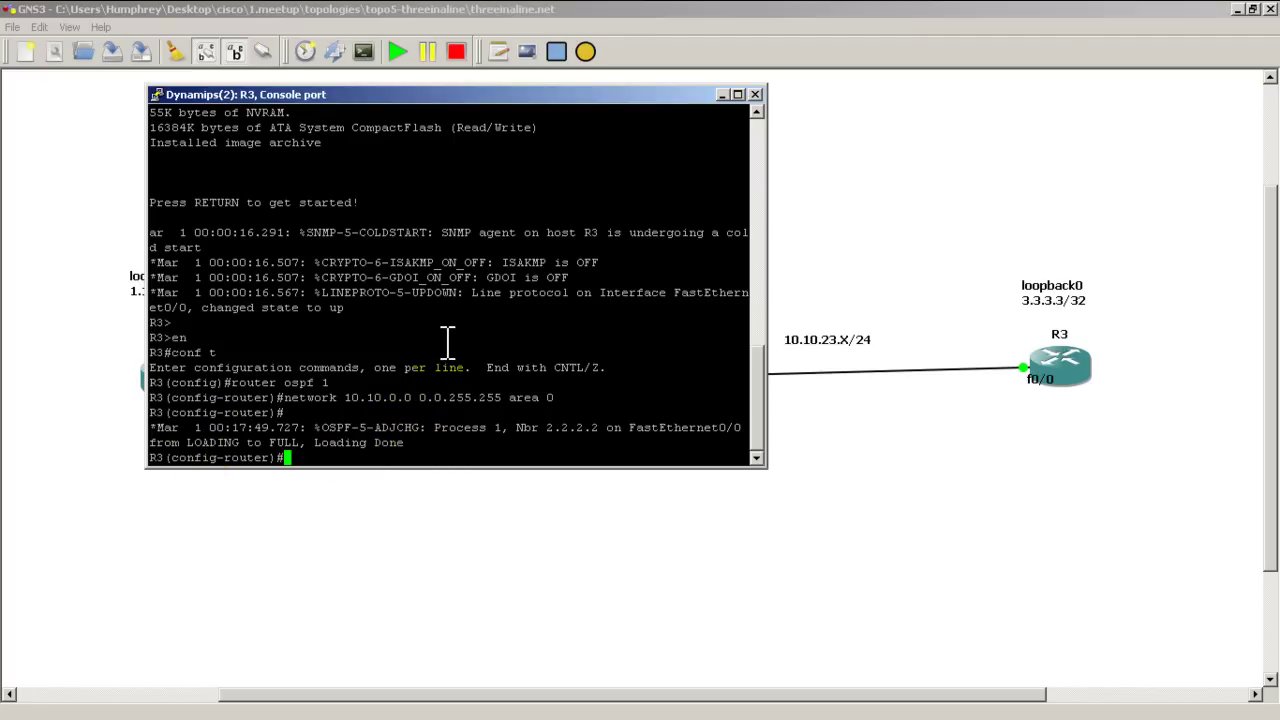
text(network 3.0.0.0 0.255.255.255)
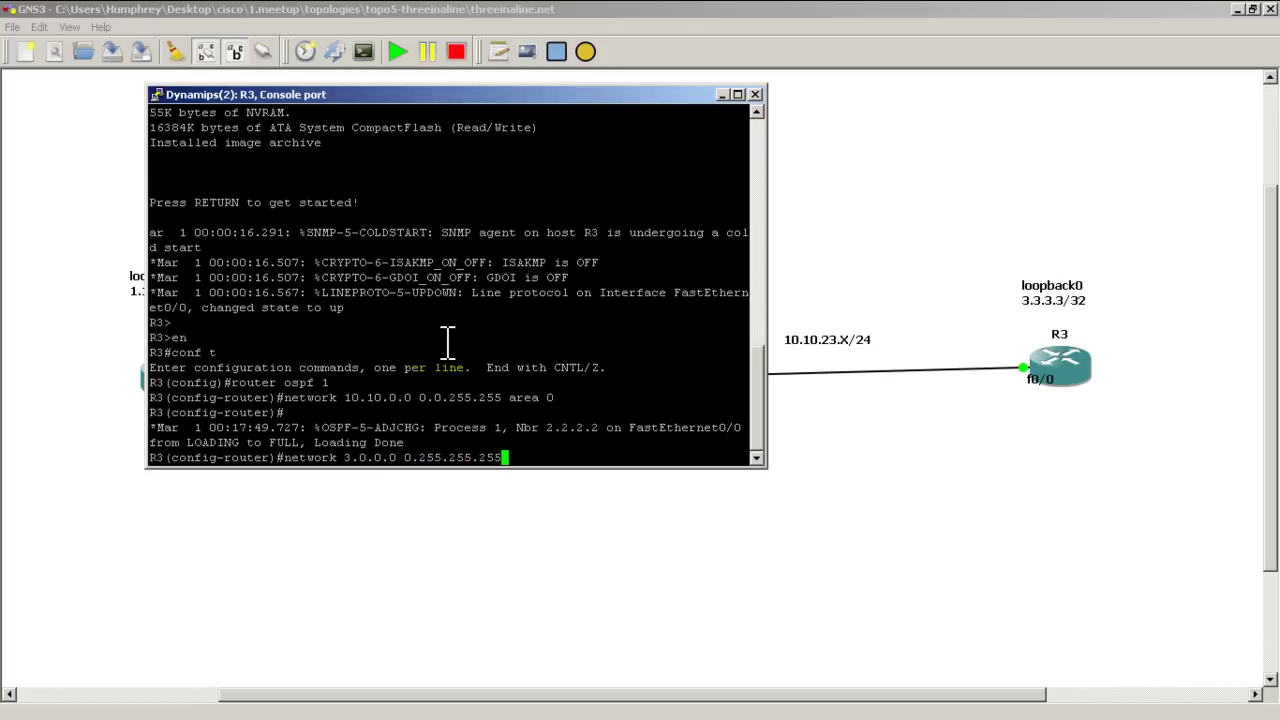
text( area 0)
key(Return)
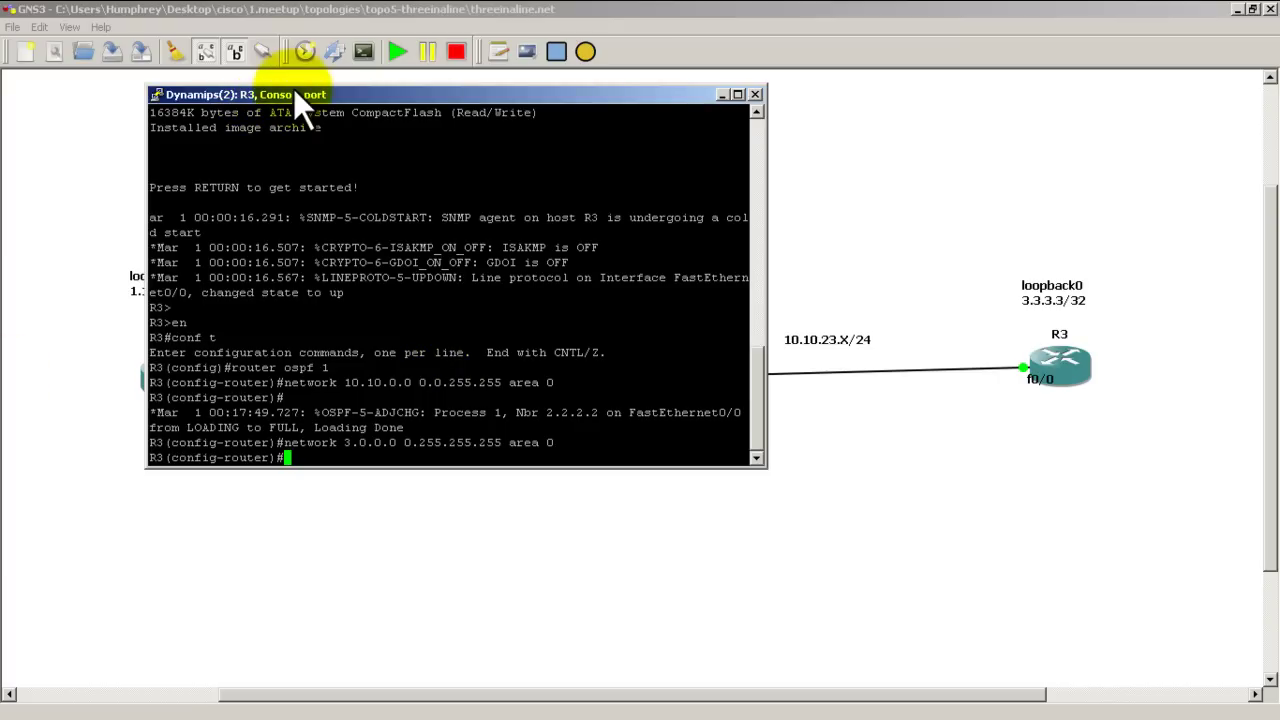
Step: Show R1's routing table, highlight the OSPF route to 3.3.3.3, and place R3's console alongside
key(alt+F4)
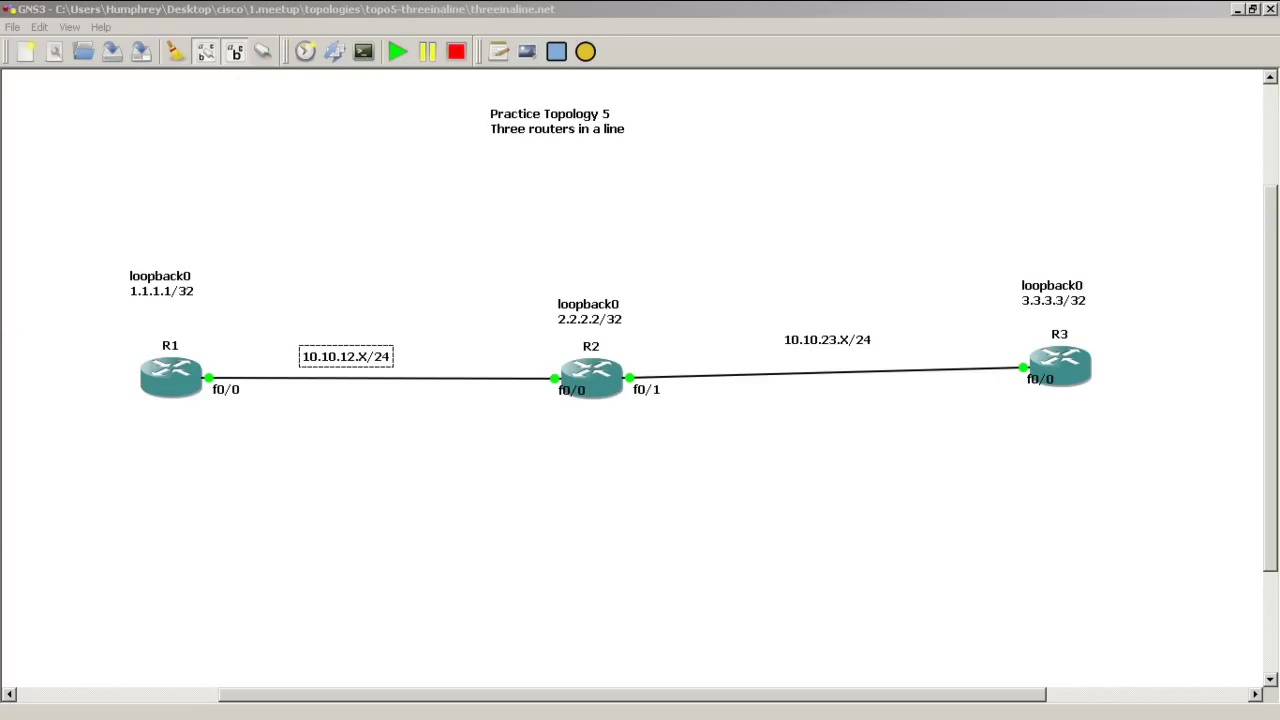
drag(0, 357, 214, 30)
text(show ip route)
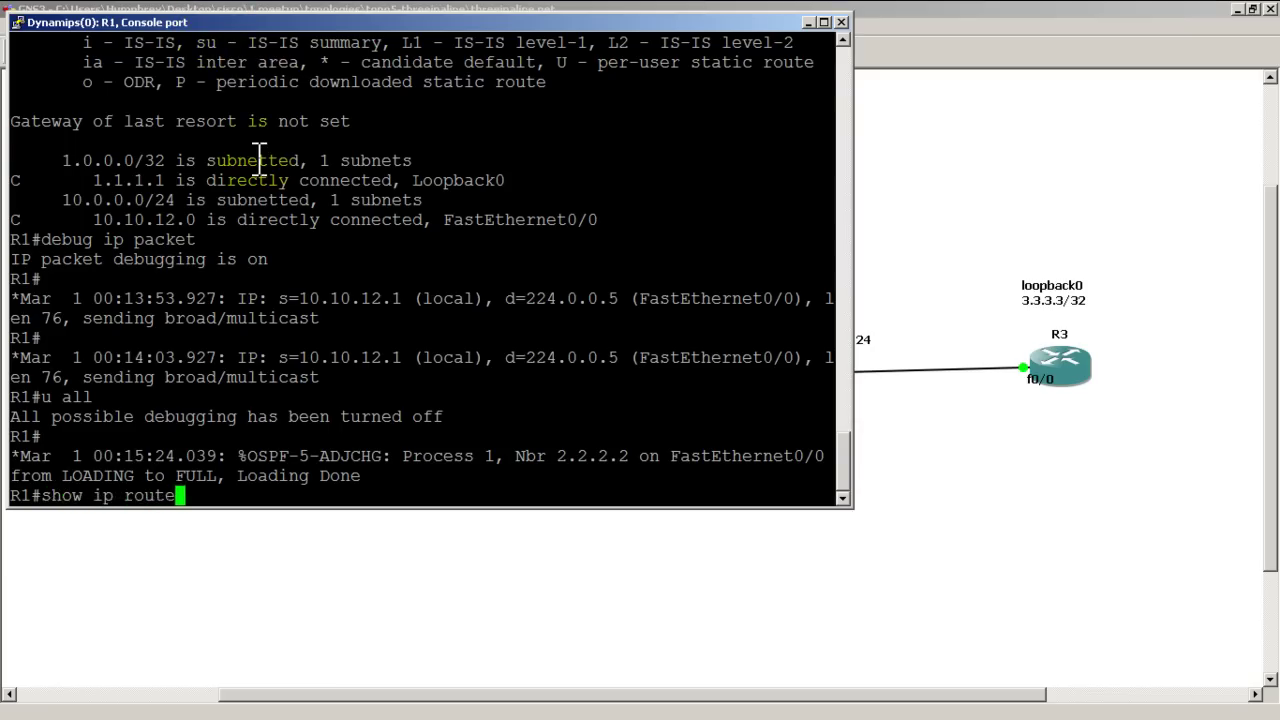
key(Return)
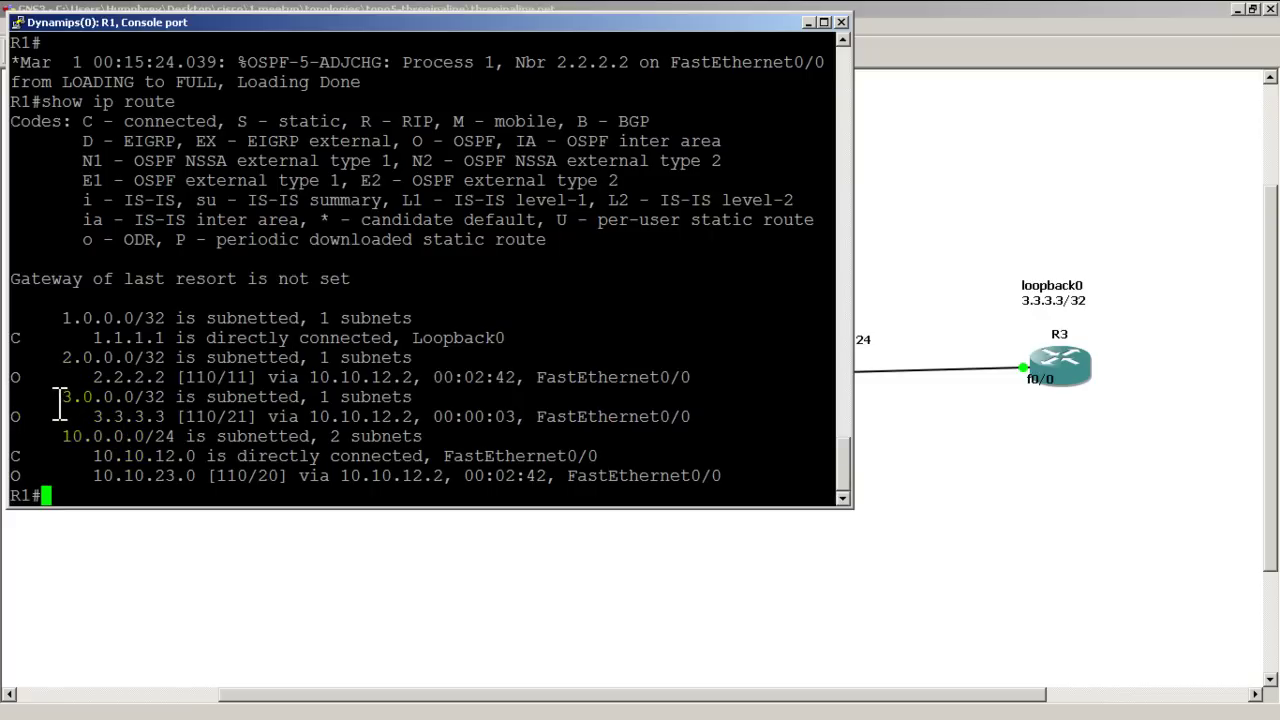
drag(52, 416, 164, 418)
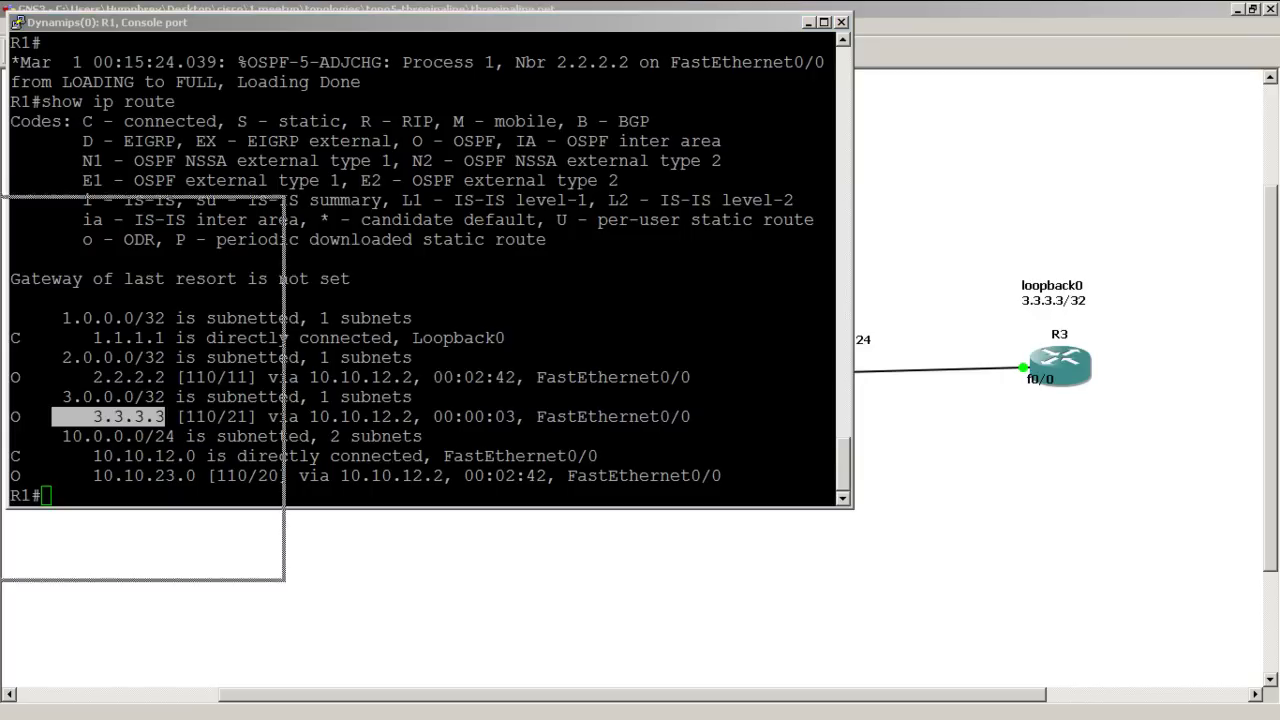
drag(50, 216, 400, 40)
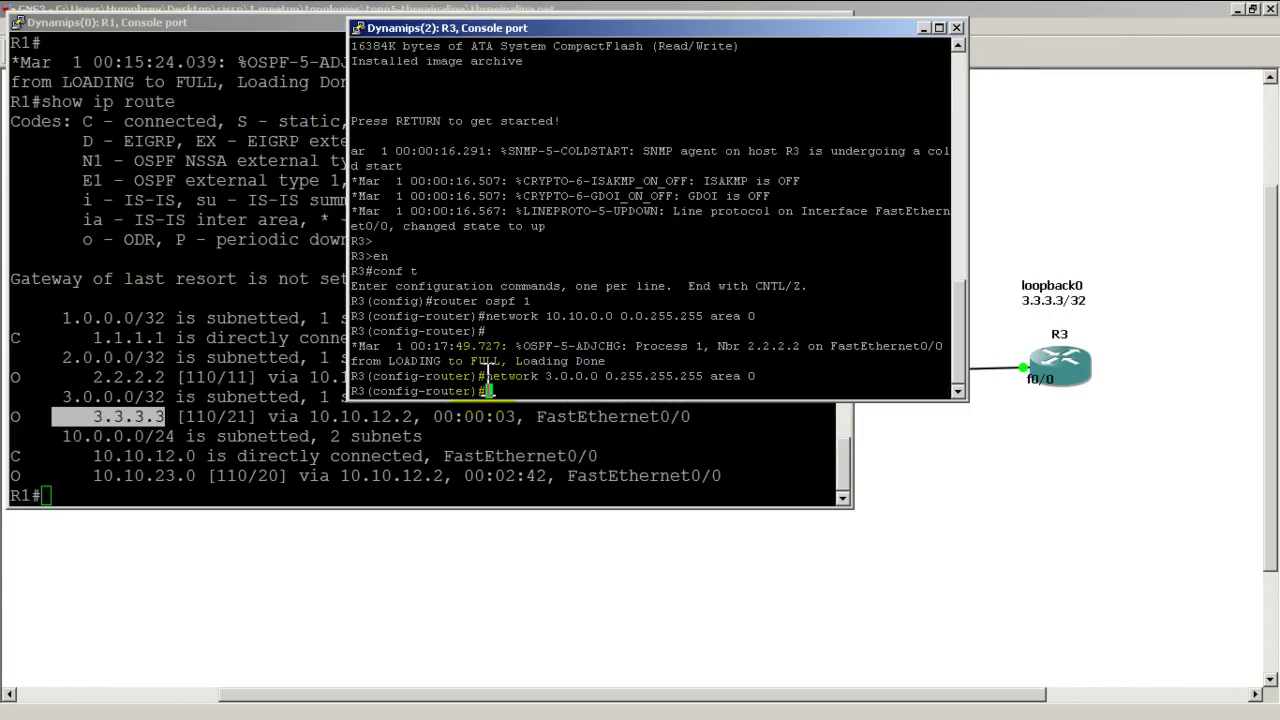
Step: Highlight R3's network 3.0.0.0 statement, then move R3's console aside to reveal R1's route 3.3.3.3 [110/21]
drag(482, 376, 773, 376)
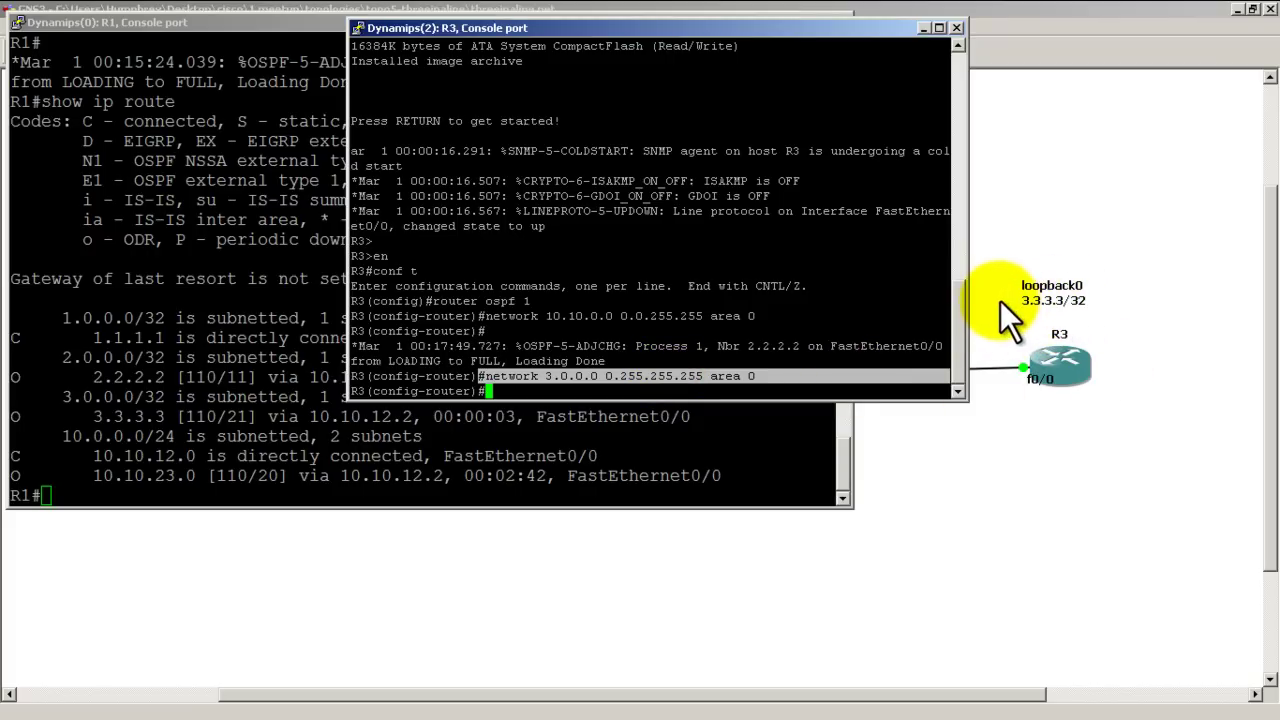
drag(763, 29, 0, 149)
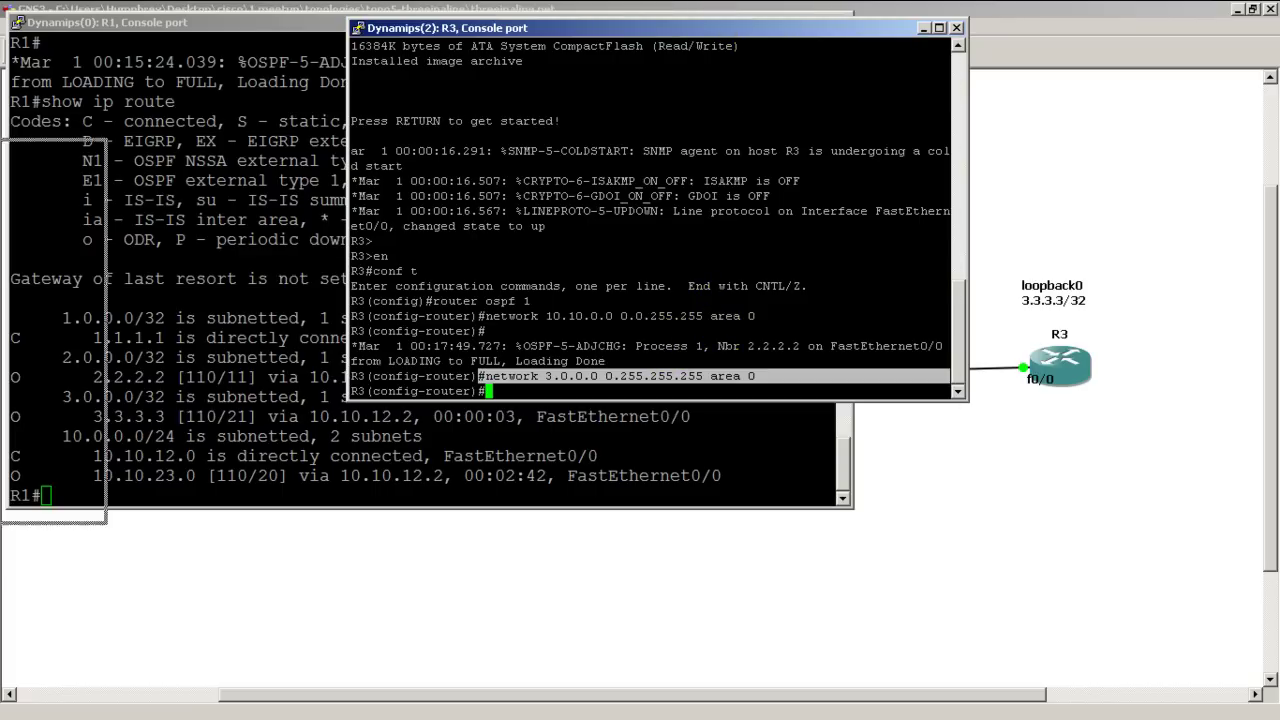
click(600, 363)
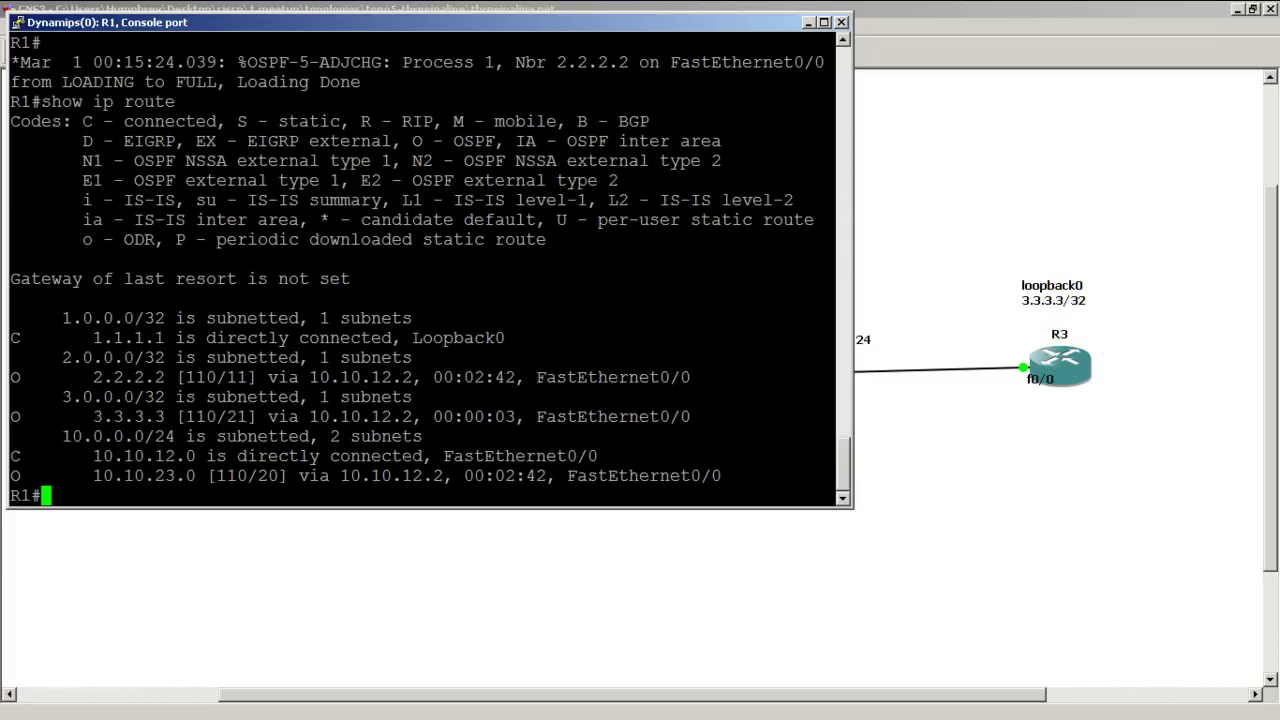
Step: Run 'show ip ospf neighbor' on R1, showing 2.2.2.2 in FULL/BDR state at 10.10.12.2
click(520, 302)
text(show ip )
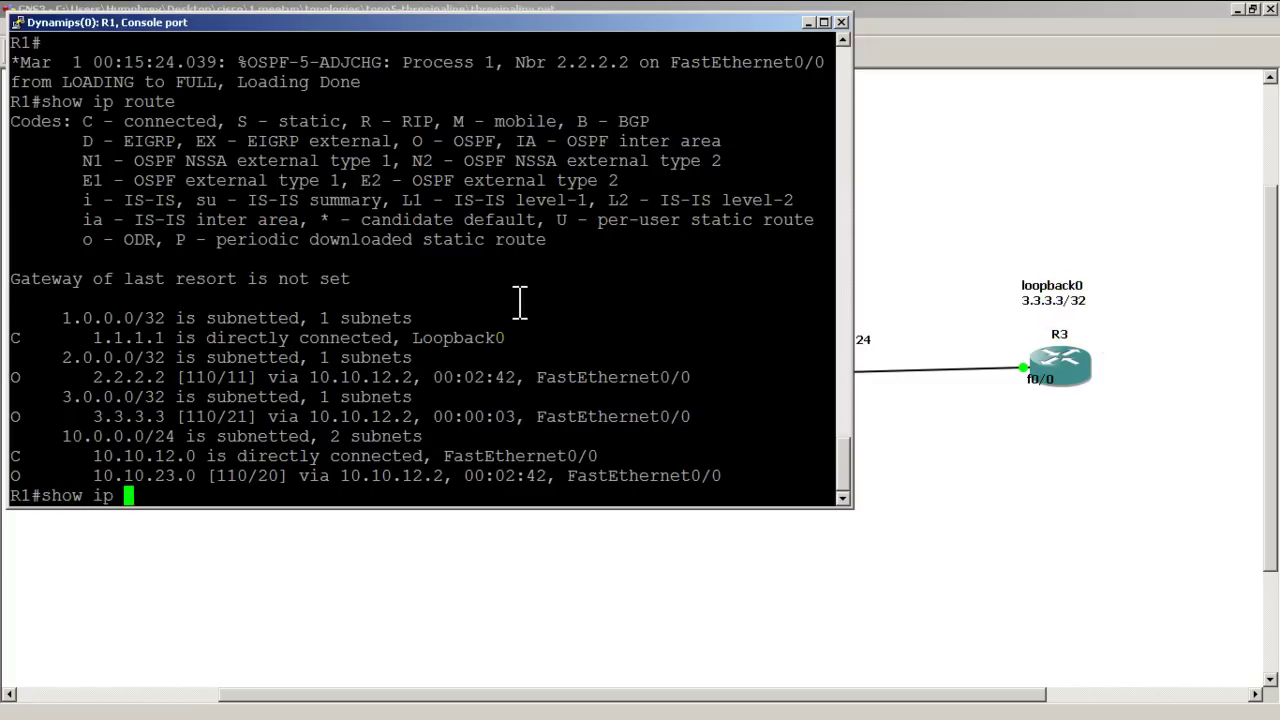
text(ospf neigh)
key(Tab)
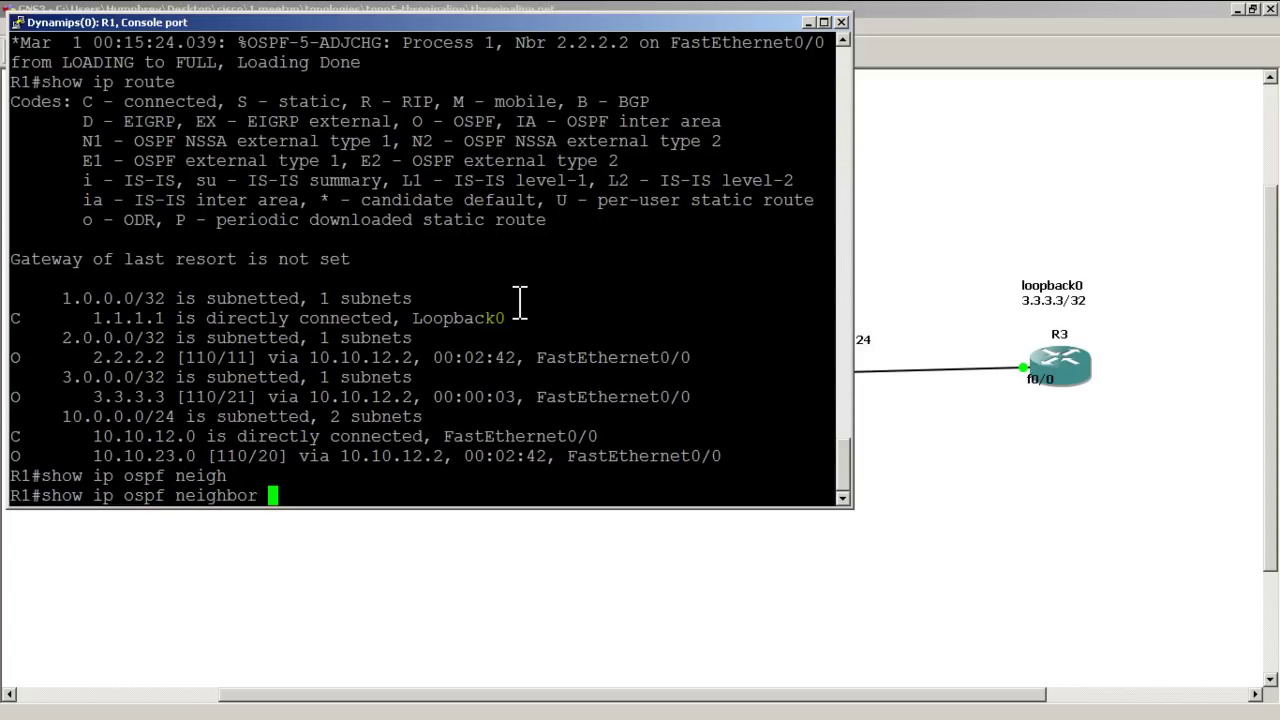
key(Return)
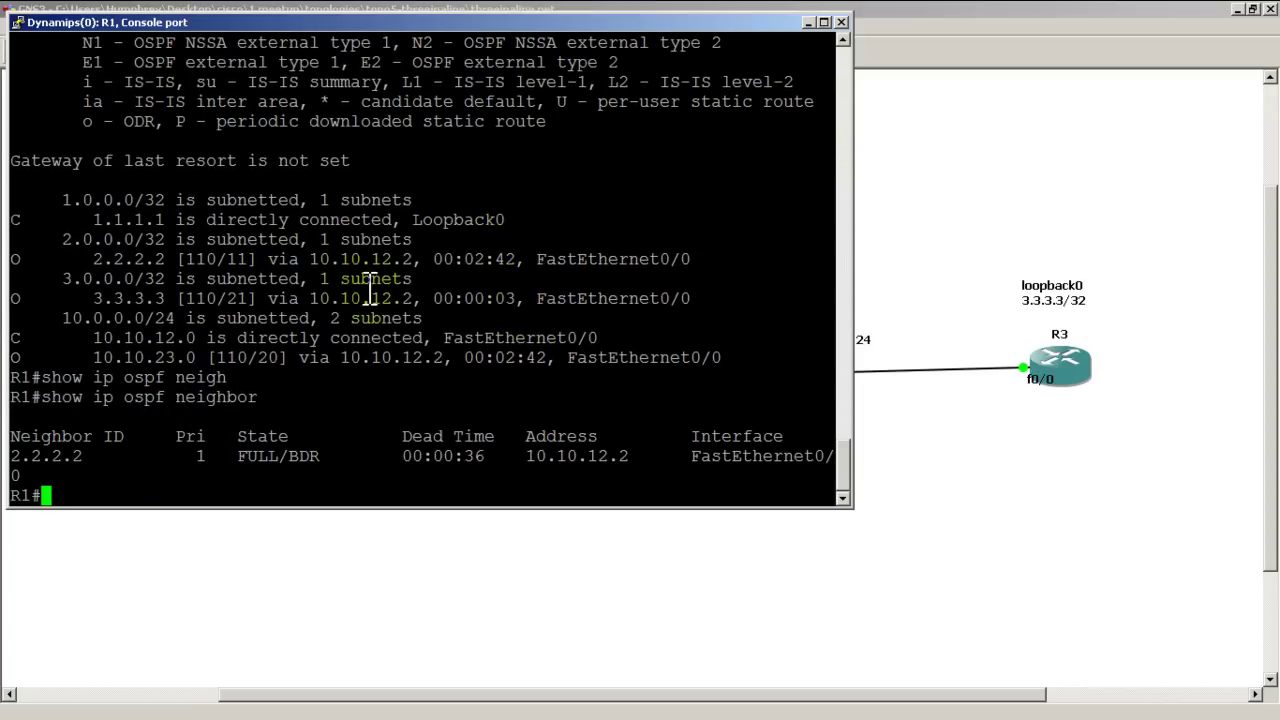